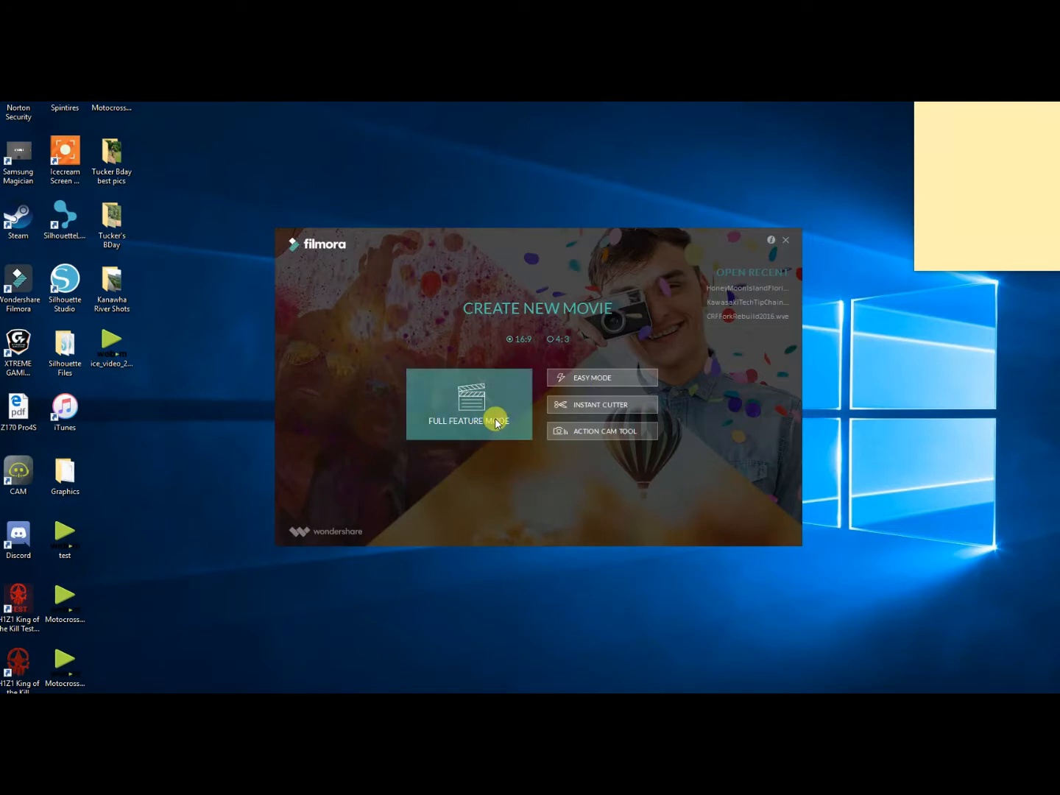
Start a new 16:9 movie in Full Feature Mode and enlarge the editor window to nearly fill the screen.
{"action": "left_click", "coordinate": [496, 421]}
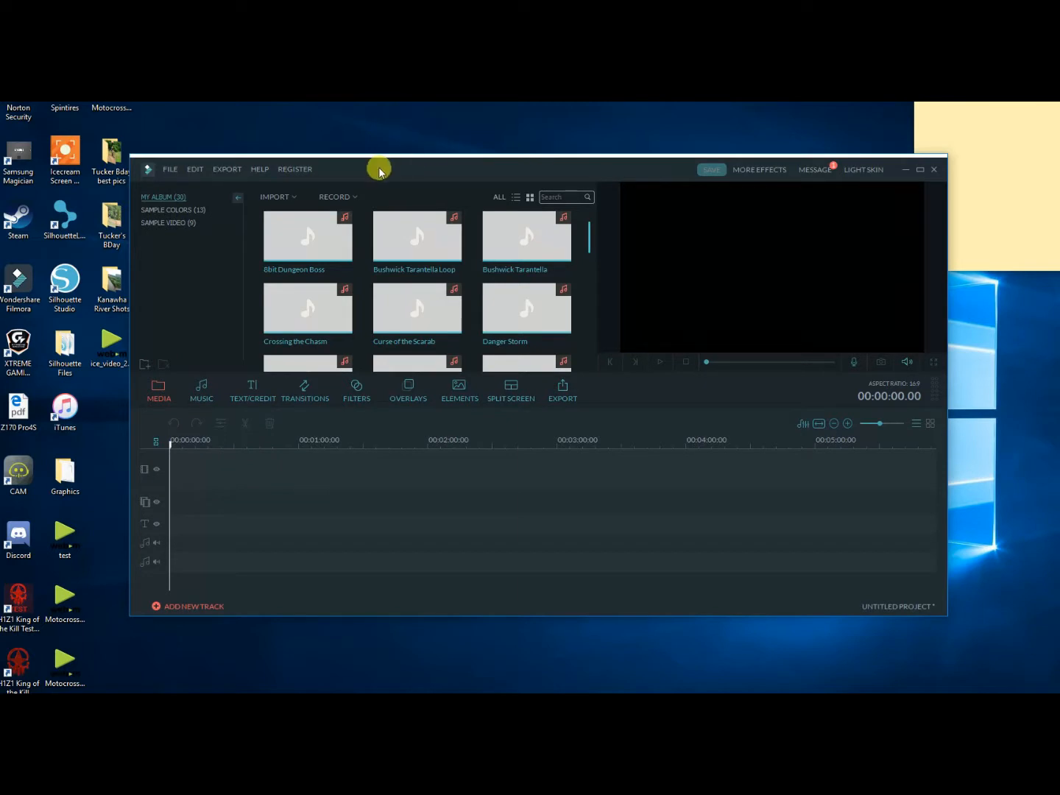
{"action": "left_click_drag", "start_coordinate": [334, 150], "coordinate": [253, 119]}
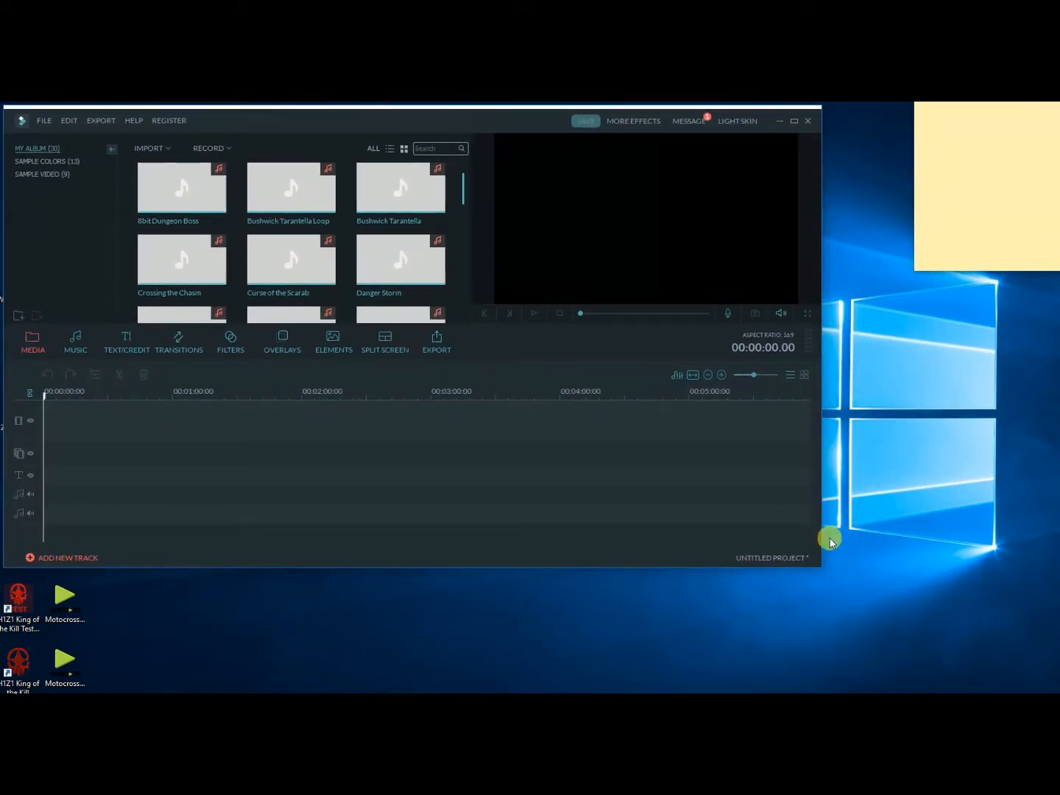
{"action": "left_click_drag", "start_coordinate": [811, 566], "coordinate": [1040, 683]}
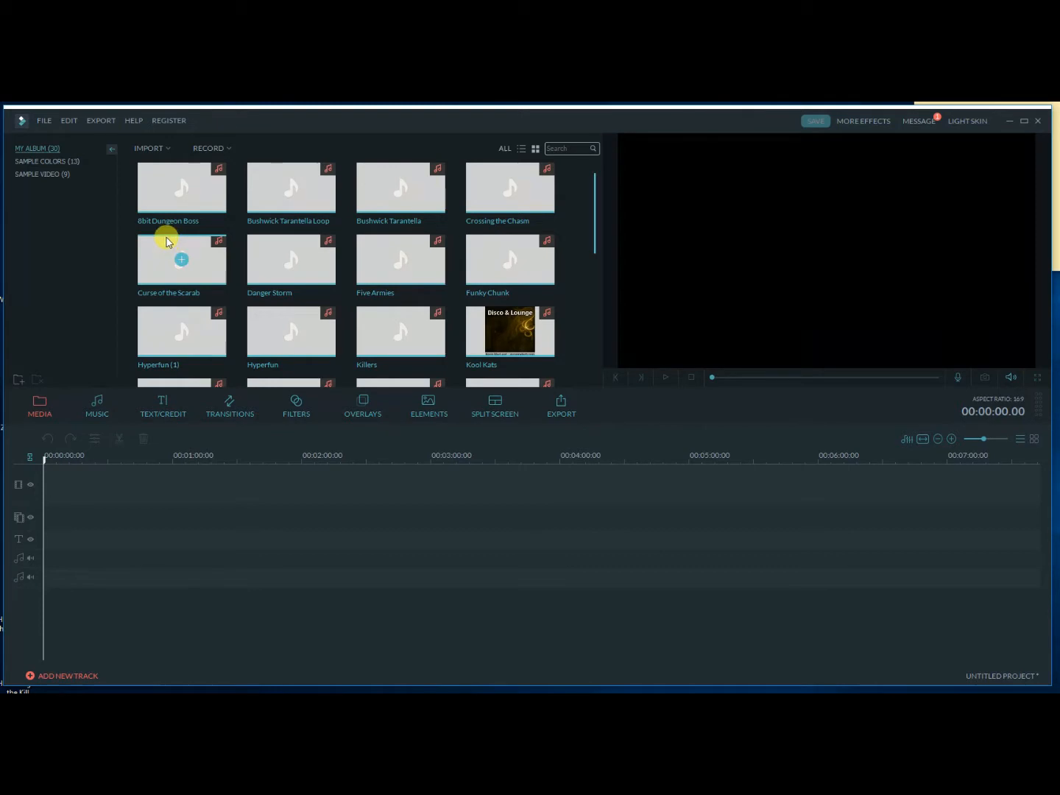
Import the photo DJI_0006 from the FloridaTripMavic folder into the media album.
{"action": "left_click_drag", "start_coordinate": [592, 197], "coordinate": [578, 361]}
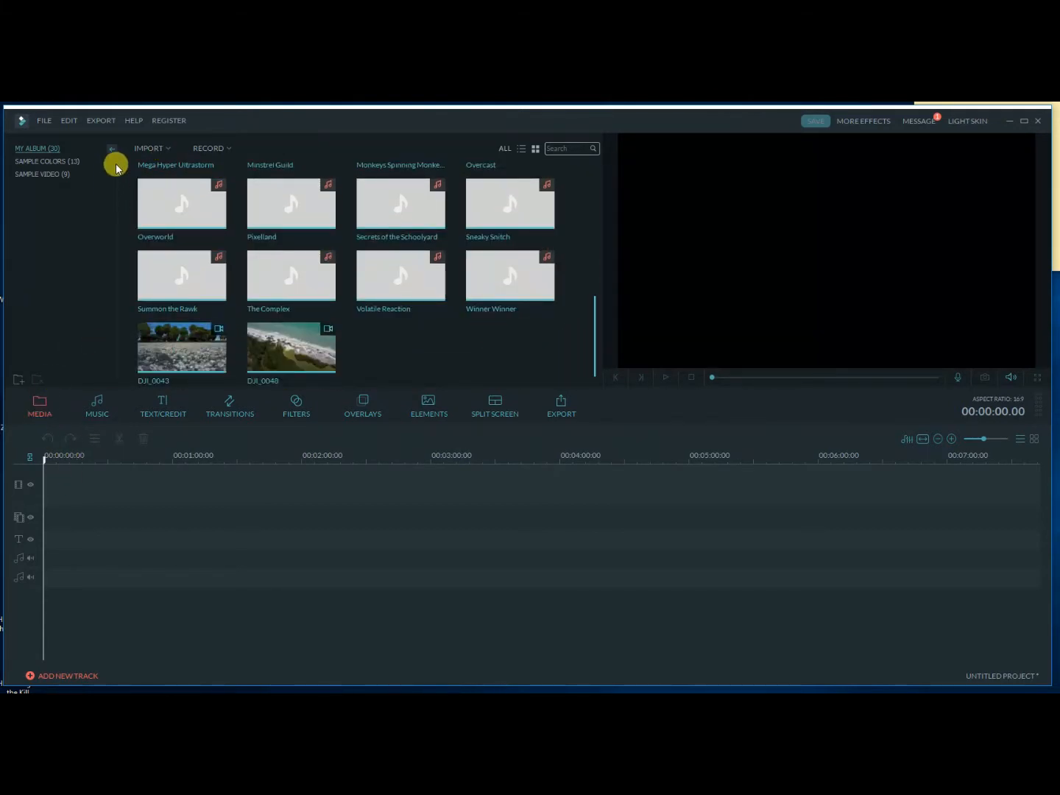
{"action": "left_click", "coordinate": [149, 149]}
{"action": "left_click", "coordinate": [167, 164]}
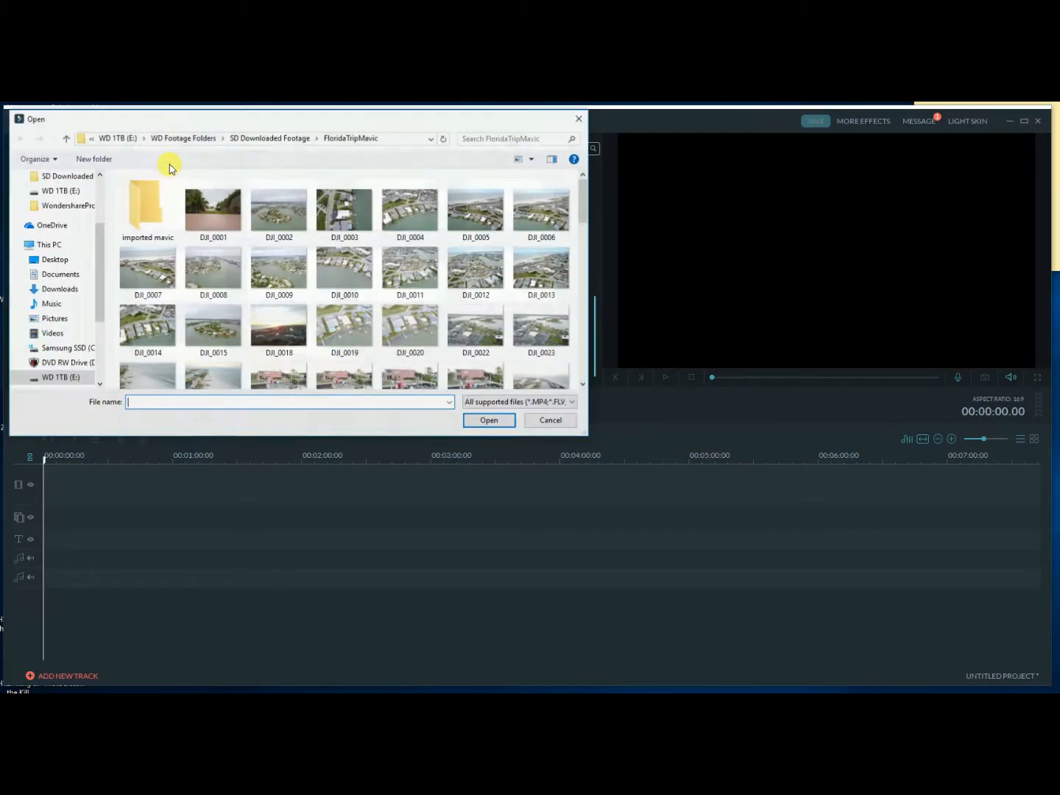
{"action": "left_click", "coordinate": [541, 210]}
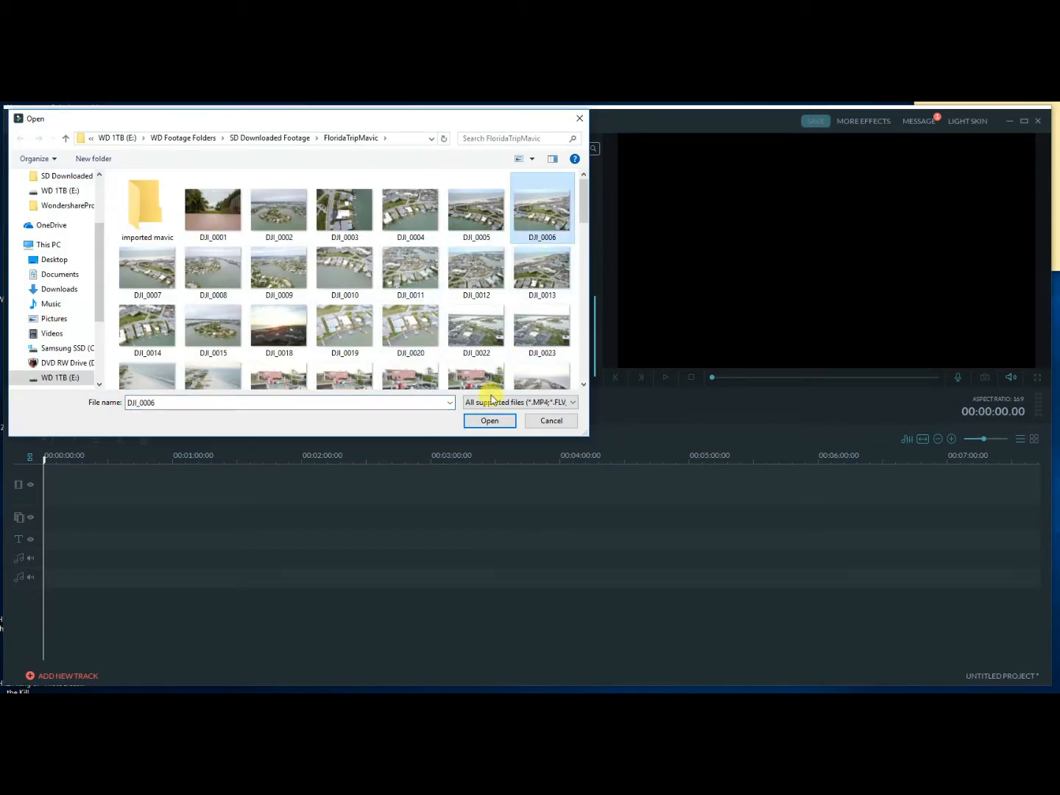
{"action": "left_click", "coordinate": [489, 421]}
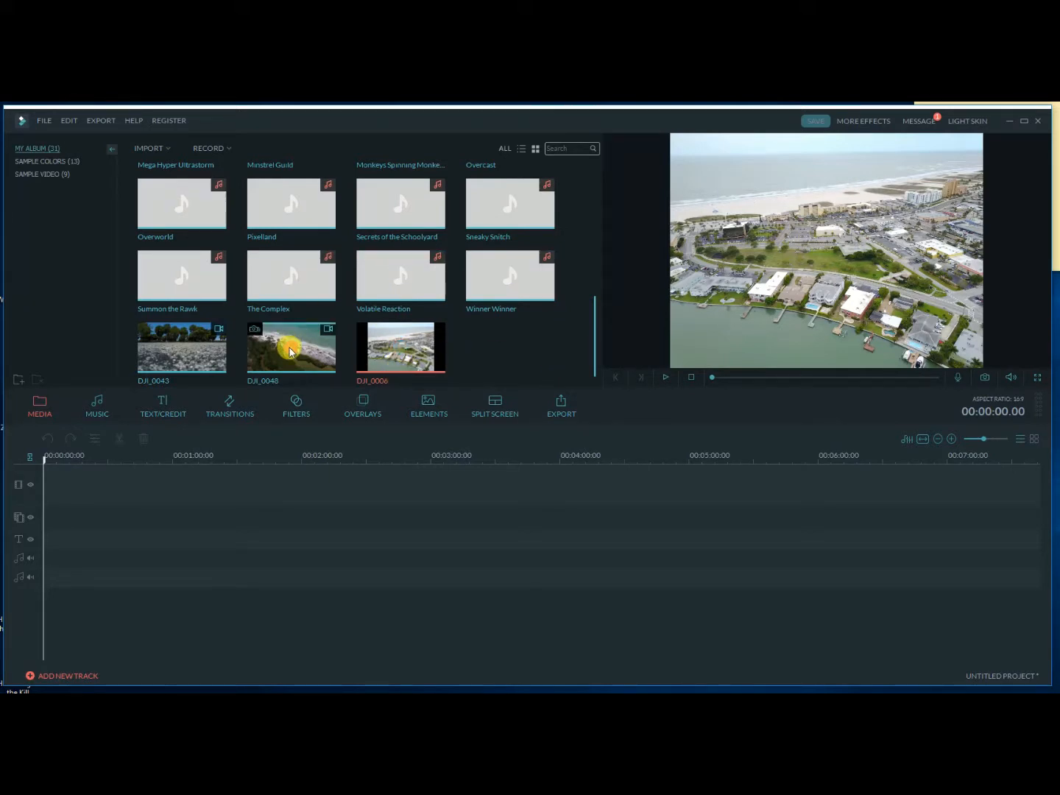
Add the DJI_0043 video clip to the start of the video track.
{"action": "left_click", "coordinate": [171, 349]}
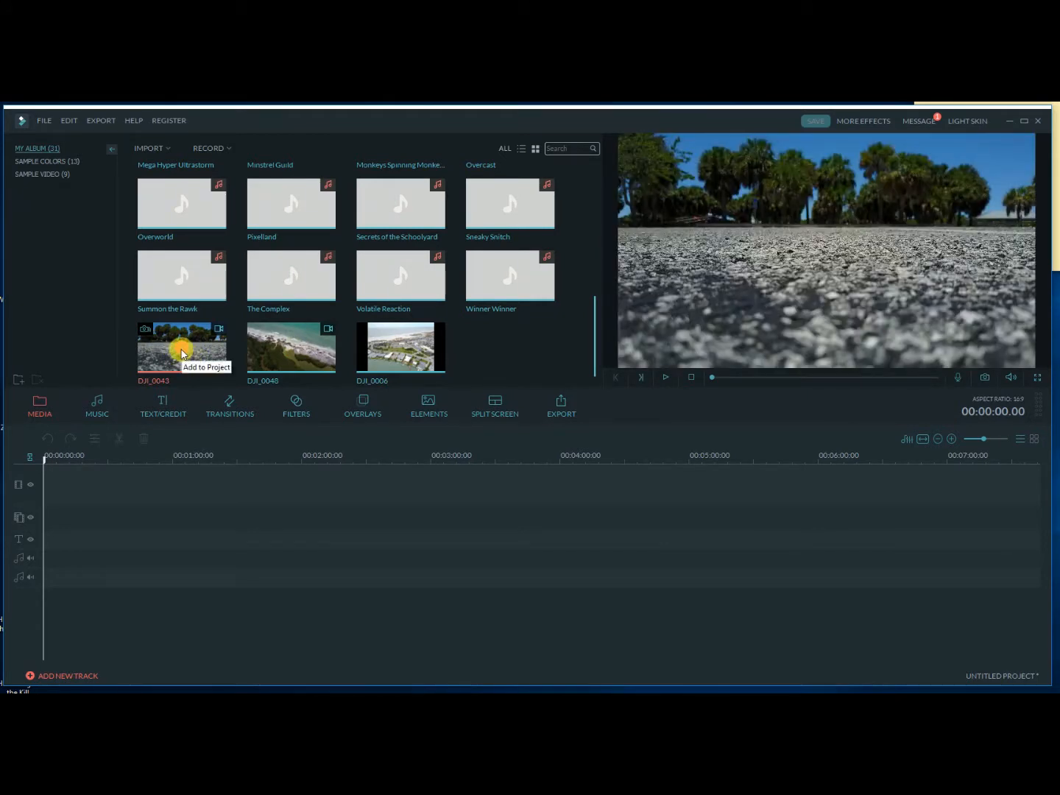
{"action": "left_click", "coordinate": [181, 353]}
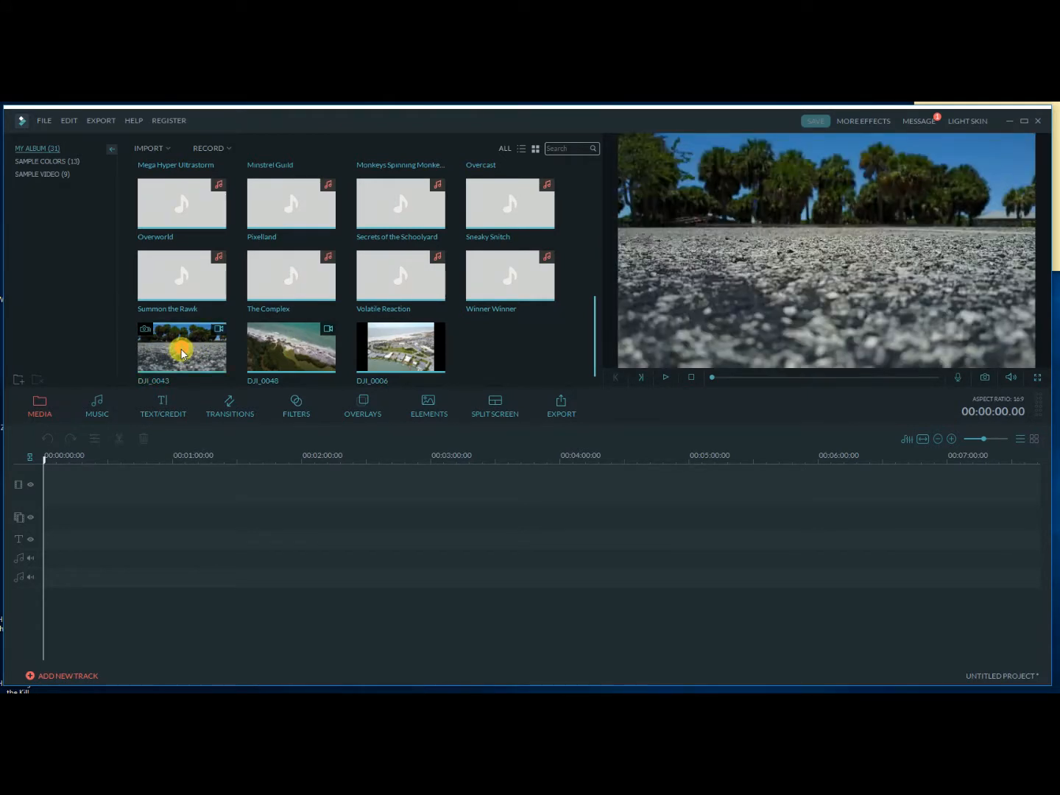
{"action": "left_click", "coordinate": [181, 353]}
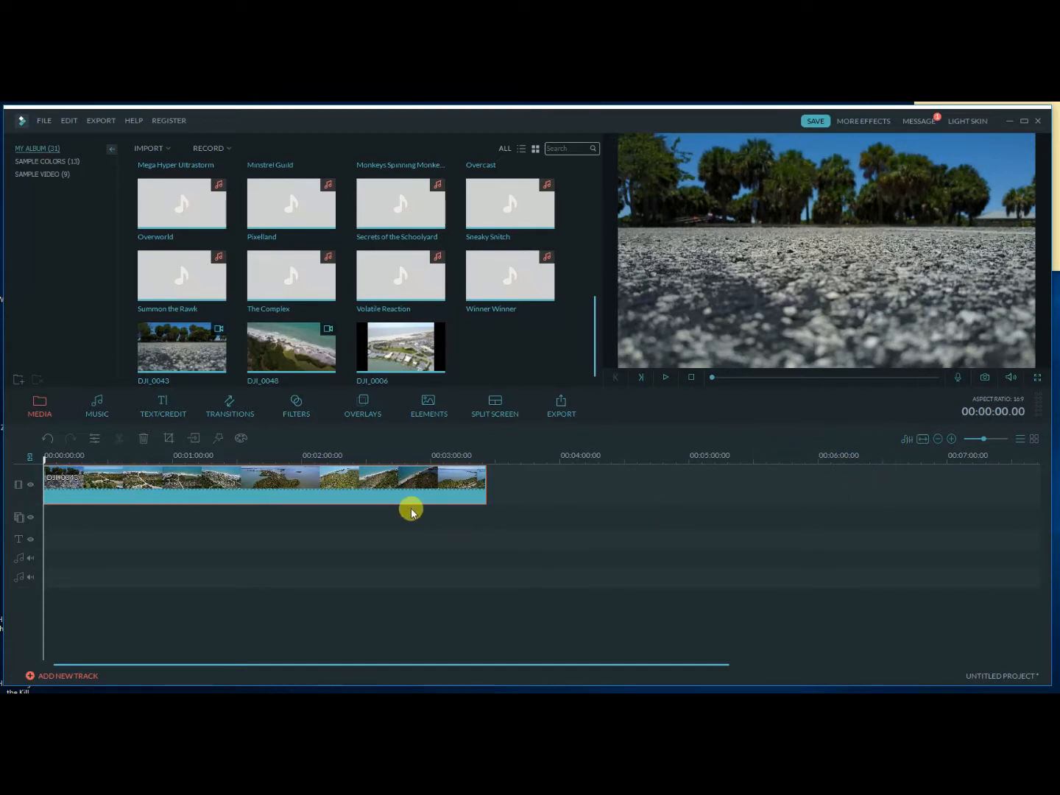
Examine the DJI_0043 clip on the timeline fitted to the full width and at closer and wider zoom levels.
{"action": "left_click", "coordinate": [923, 441]}
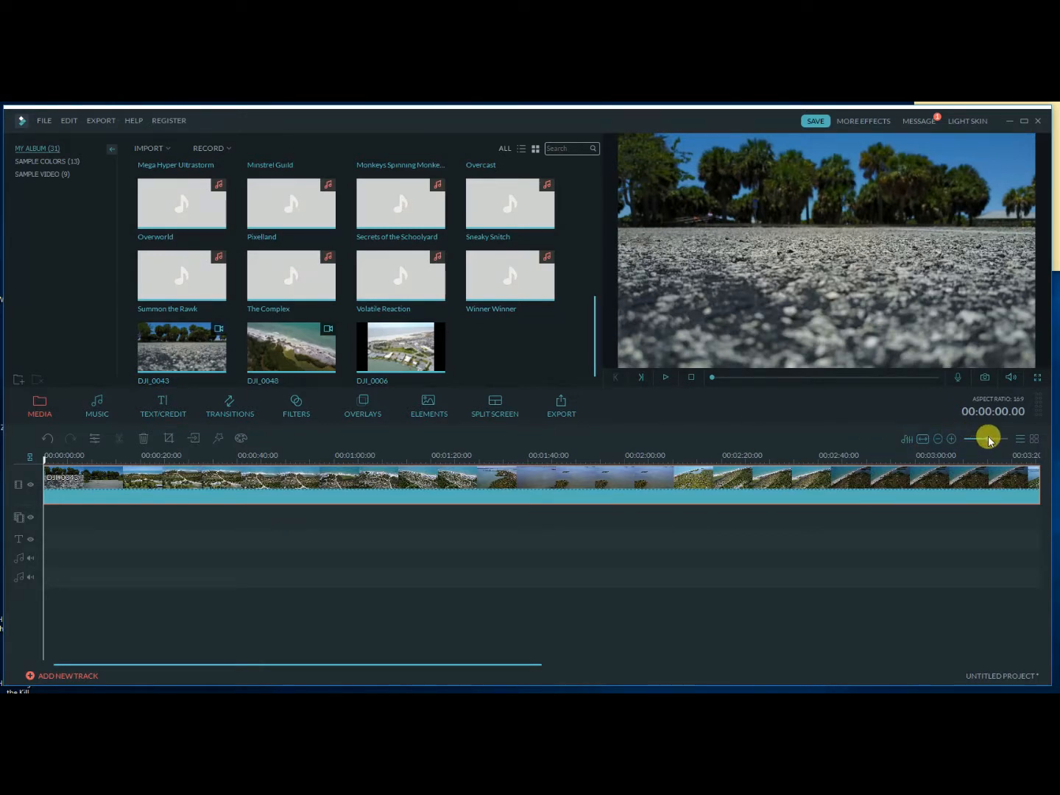
{"action": "mouse_move", "coordinate": [988, 441]}
{"action": "left_mouse_down"}
{"action": "mouse_move", "coordinate": [967, 438]}
{"action": "mouse_move", "coordinate": [1008, 442]}
{"action": "left_mouse_up"}
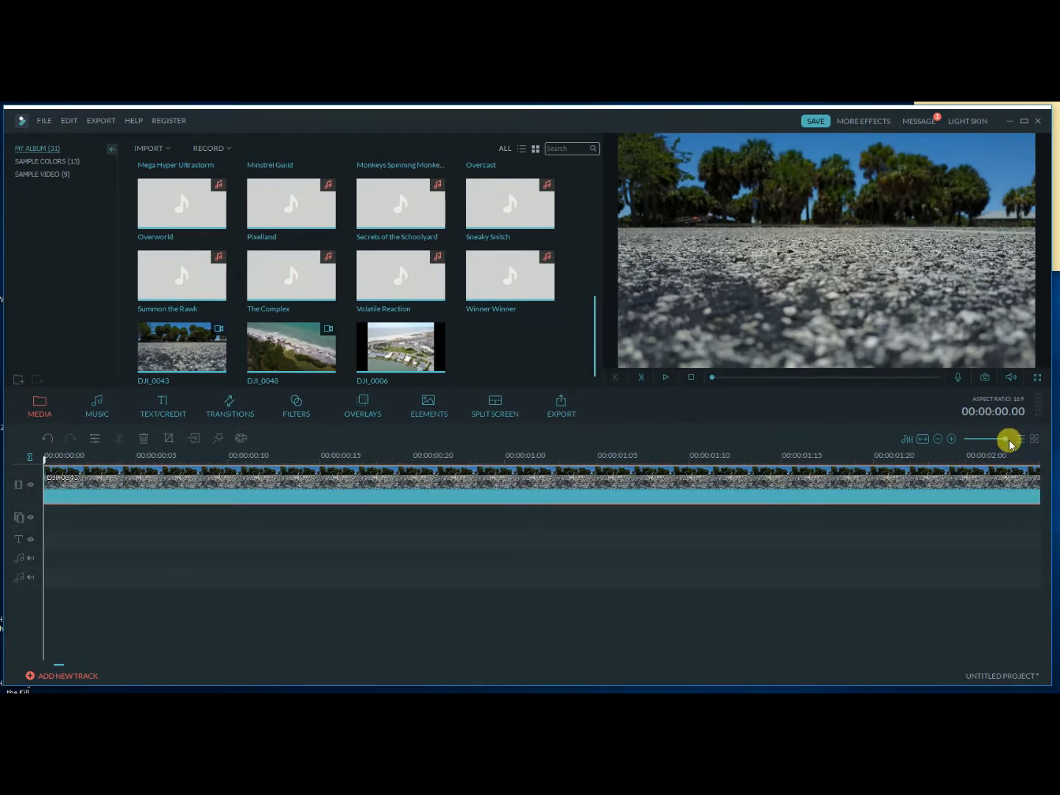
{"action": "left_click_drag", "start_coordinate": [1011, 442], "coordinate": [987, 442]}
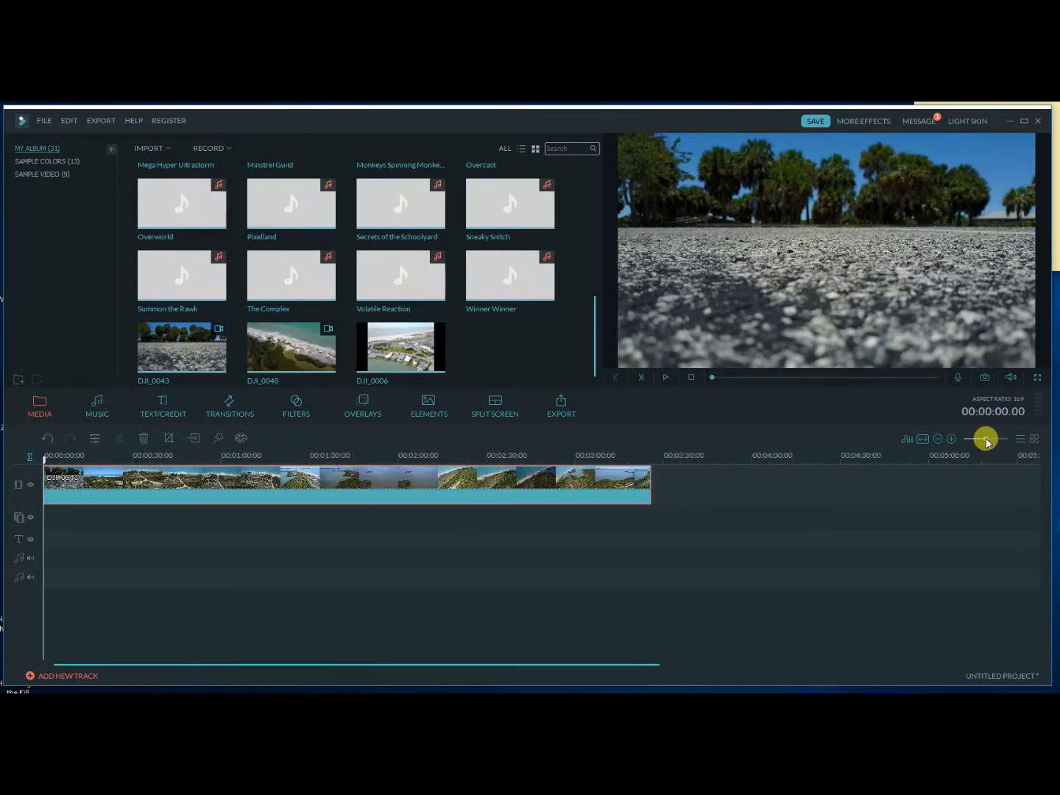
{"action": "left_click", "coordinate": [951, 439]}
{"action": "left_click", "coordinate": [950, 439]}
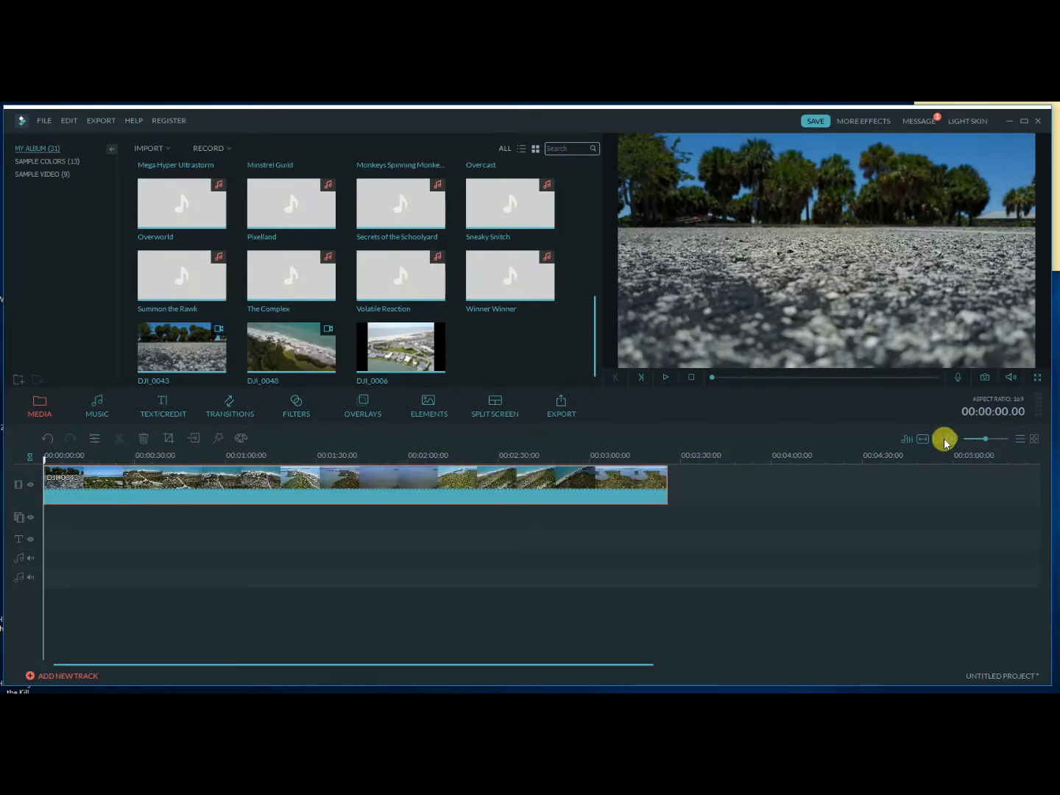
{"action": "left_click", "coordinate": [953, 440]}
{"action": "left_click", "coordinate": [939, 440]}
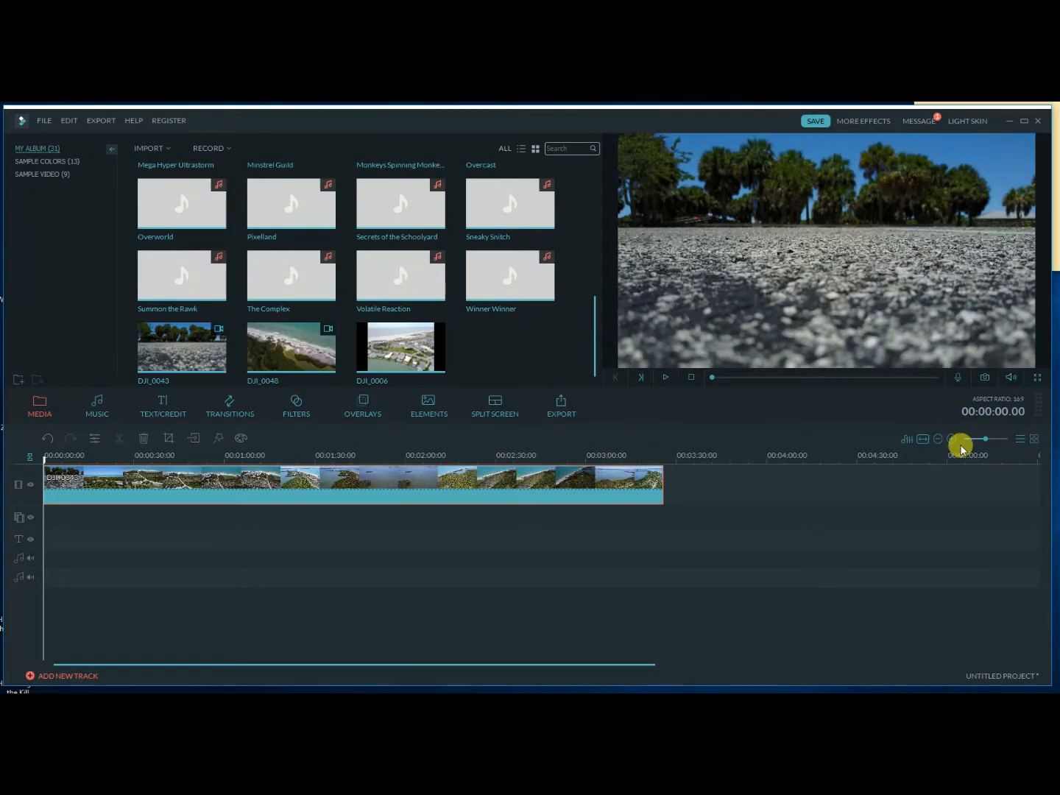
{"action": "left_click", "coordinate": [952, 442]}
{"action": "left_click", "coordinate": [949, 440]}
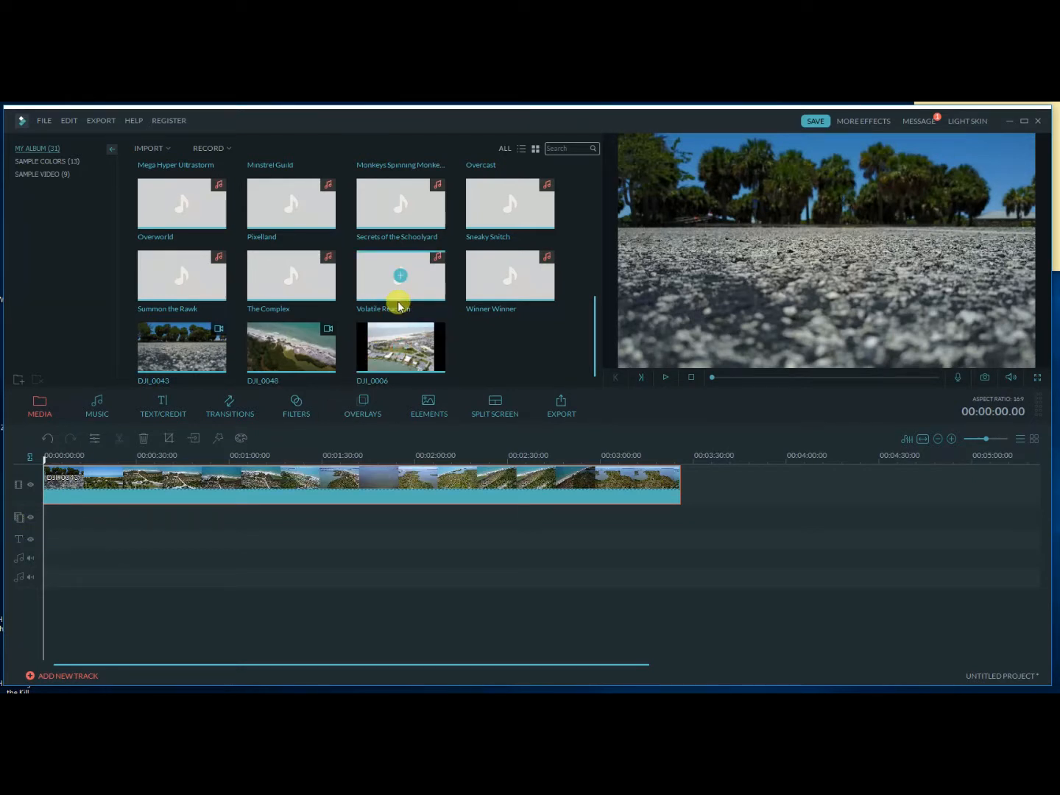
Add the song Summon the Rawk to the first music track at the start of the timeline.
{"action": "mouse_move", "coordinate": [277, 285]}
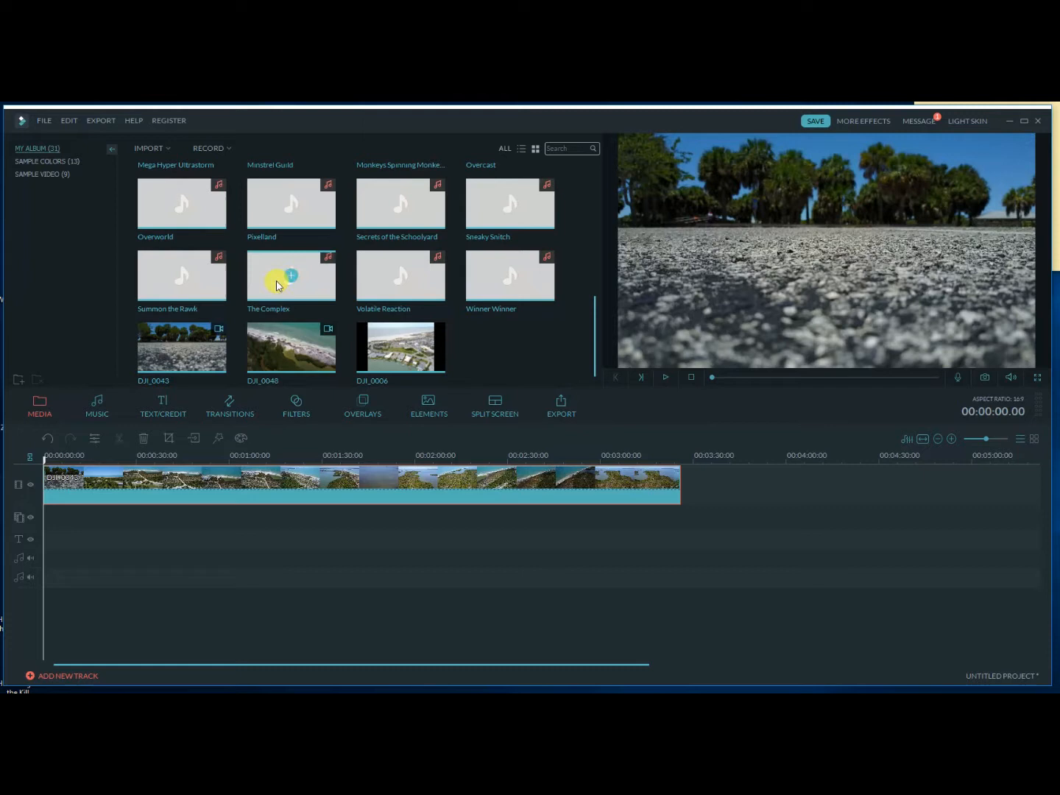
{"action": "left_click", "coordinate": [182, 282]}
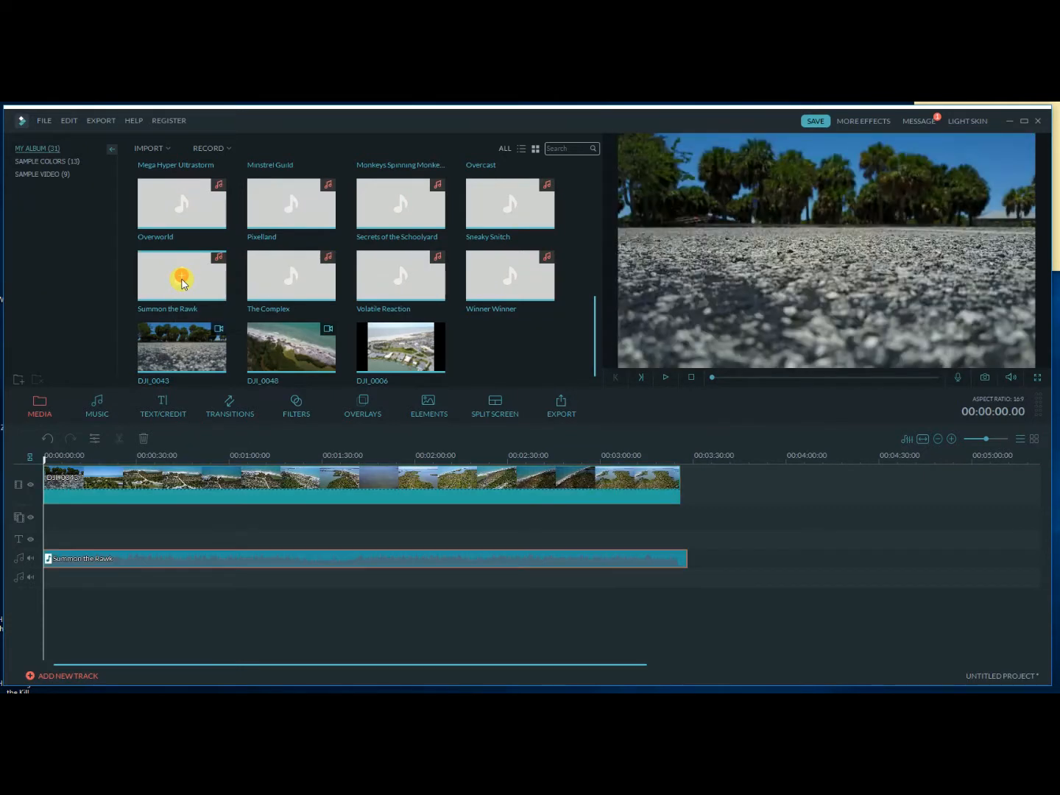
Preview the movie from the beginning, skipping ahead through the footage, and pause at about 1:35.
{"action": "left_click", "coordinate": [666, 378]}
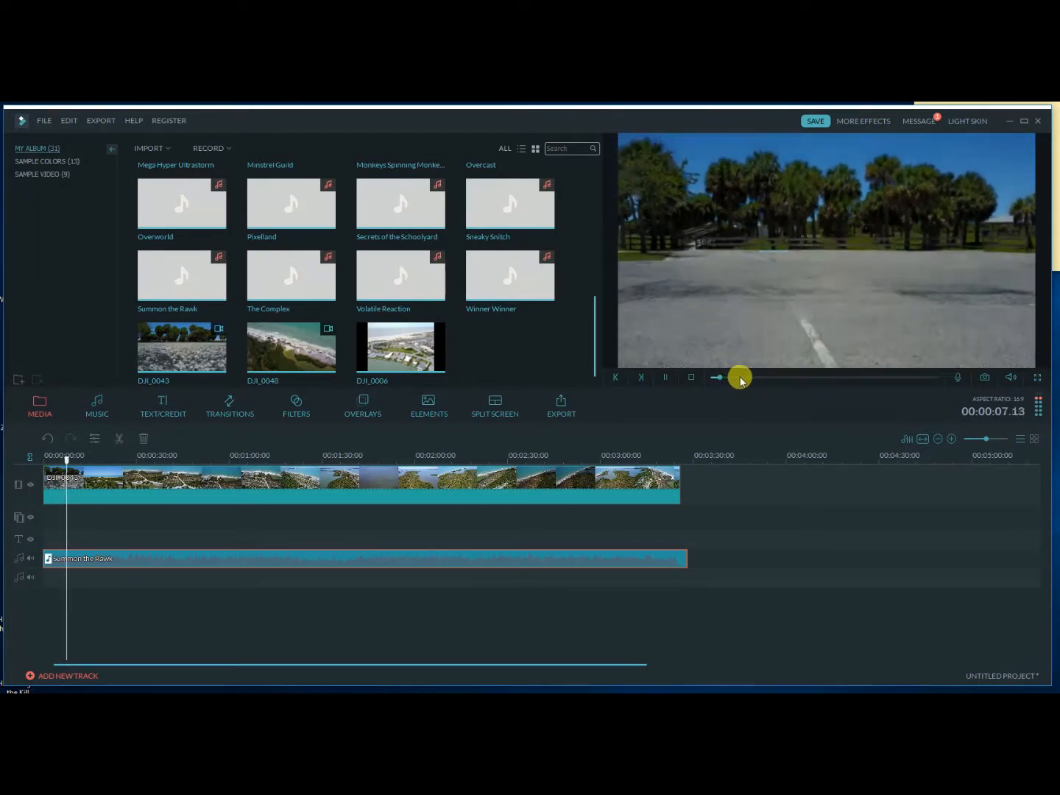
{"action": "left_click", "coordinate": [741, 377]}
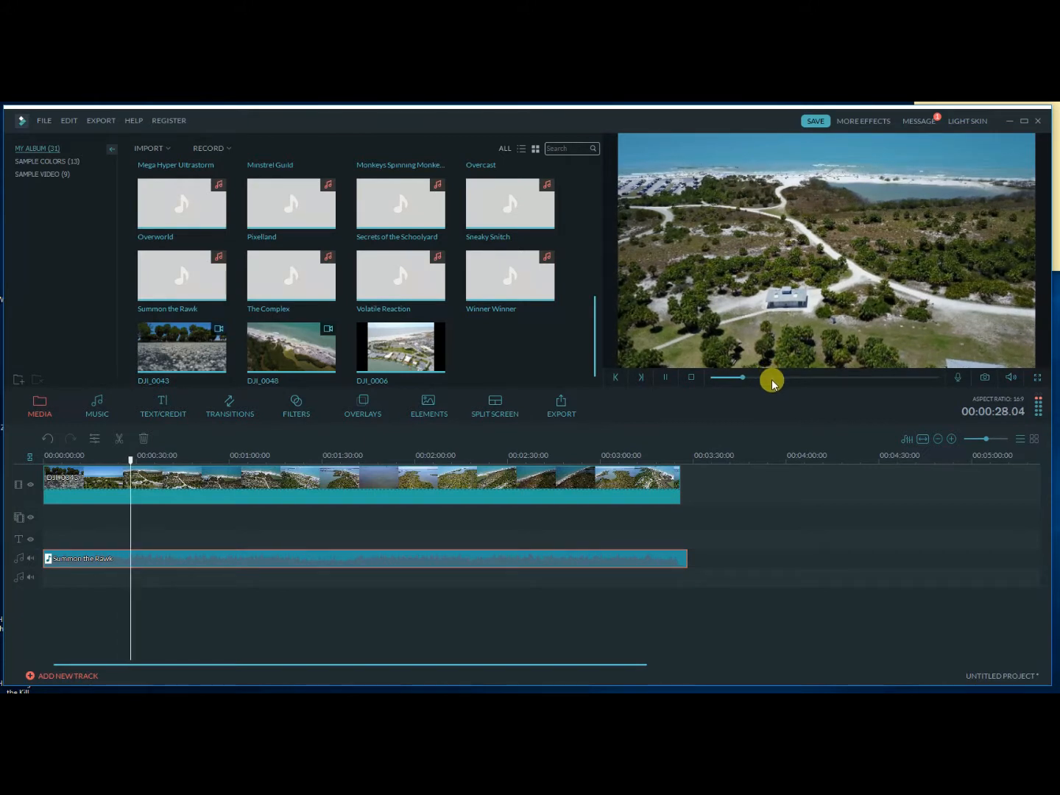
{"action": "left_click", "coordinate": [782, 377]}
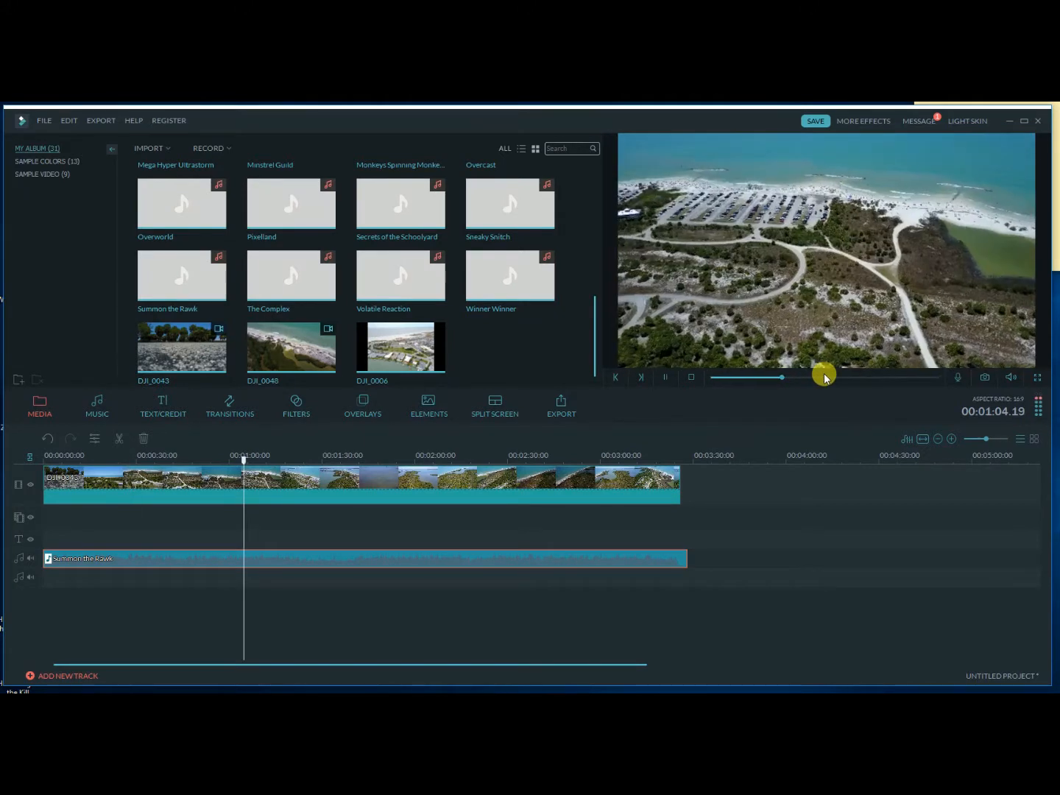
{"action": "left_click", "coordinate": [810, 377]}
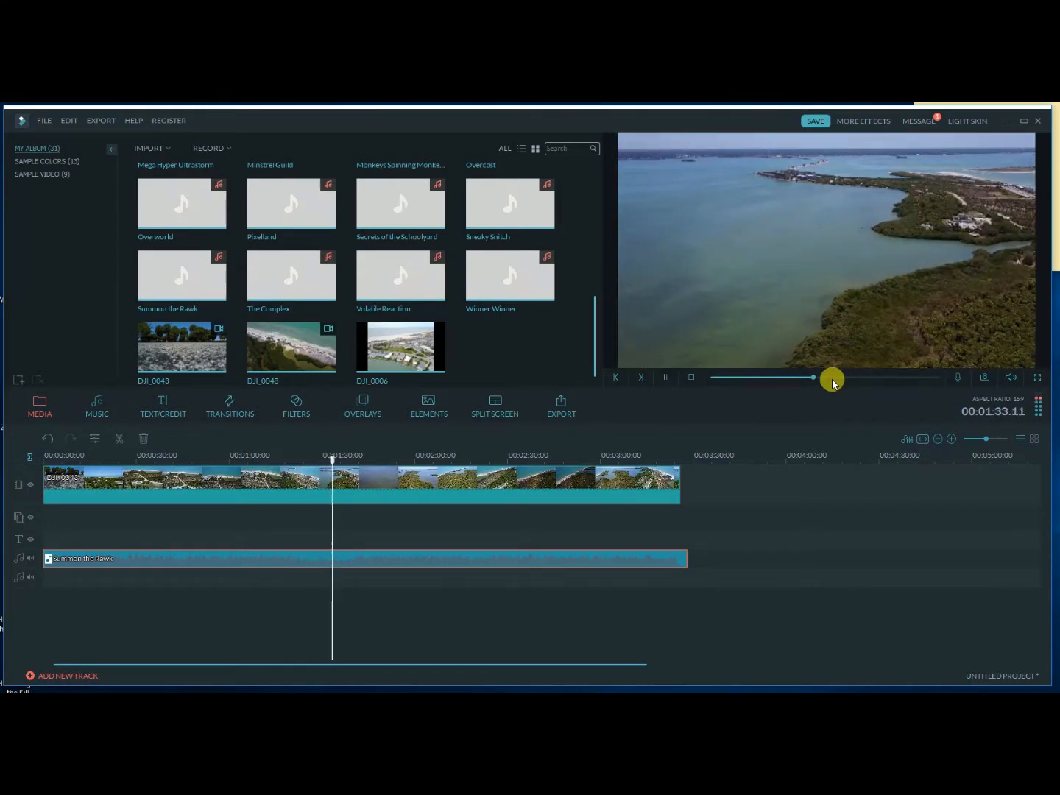
{"action": "left_click", "coordinate": [665, 377]}
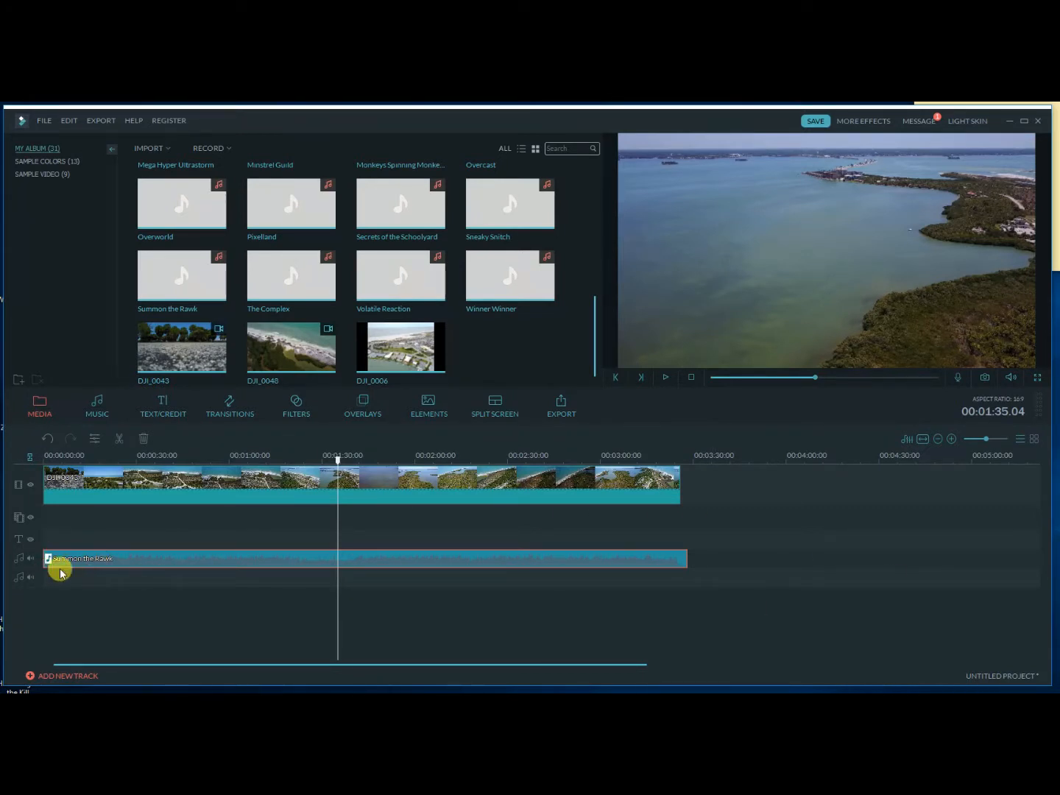
Inspect the audio mixer without changing any levels, and browse the built-in music library.
{"action": "left_click", "coordinate": [907, 440]}
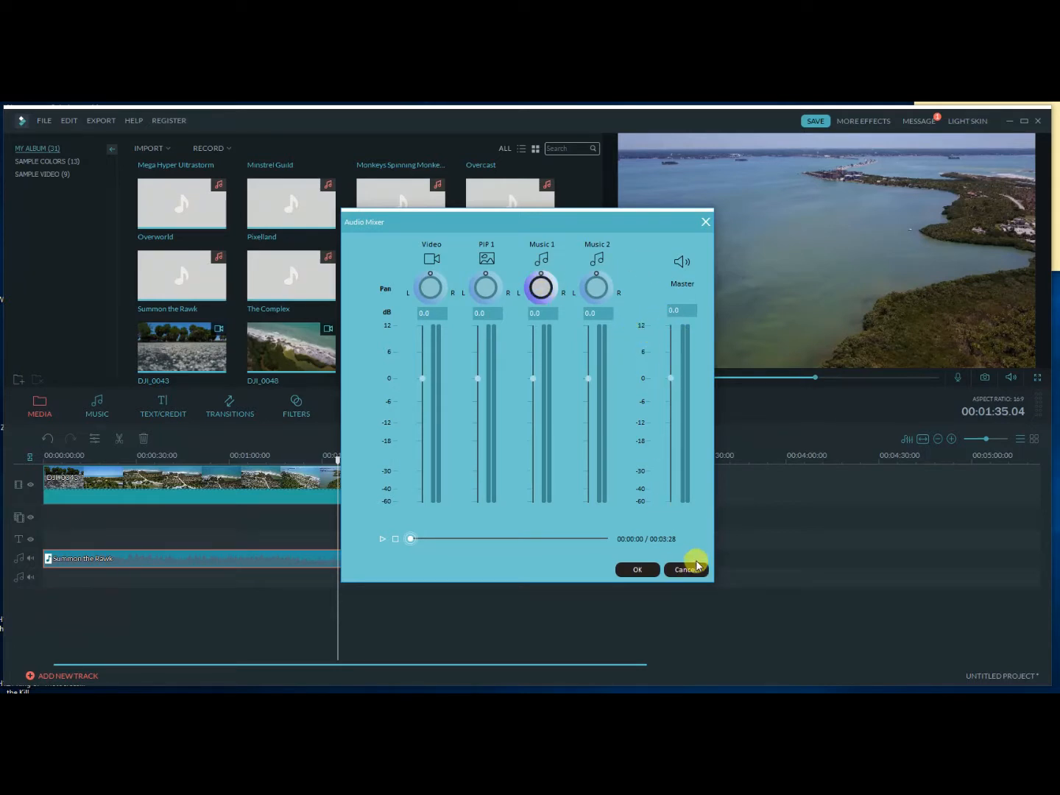
{"action": "left_click", "coordinate": [697, 566]}
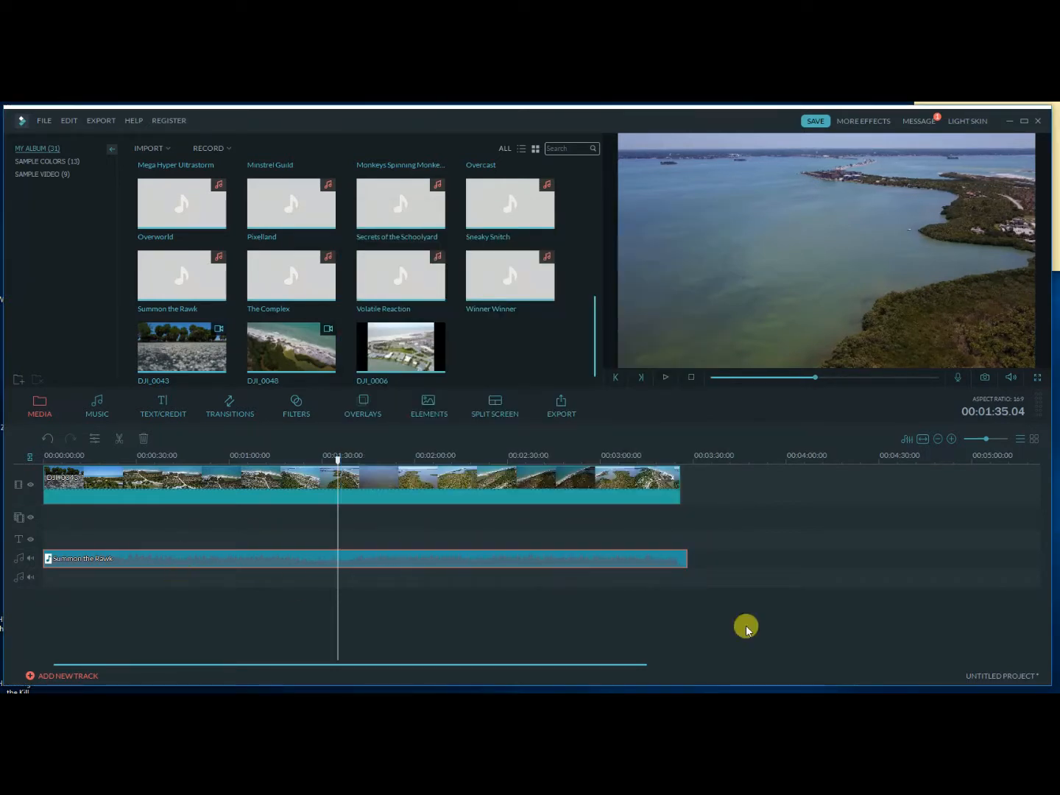
{"action": "left_click", "coordinate": [90, 406]}
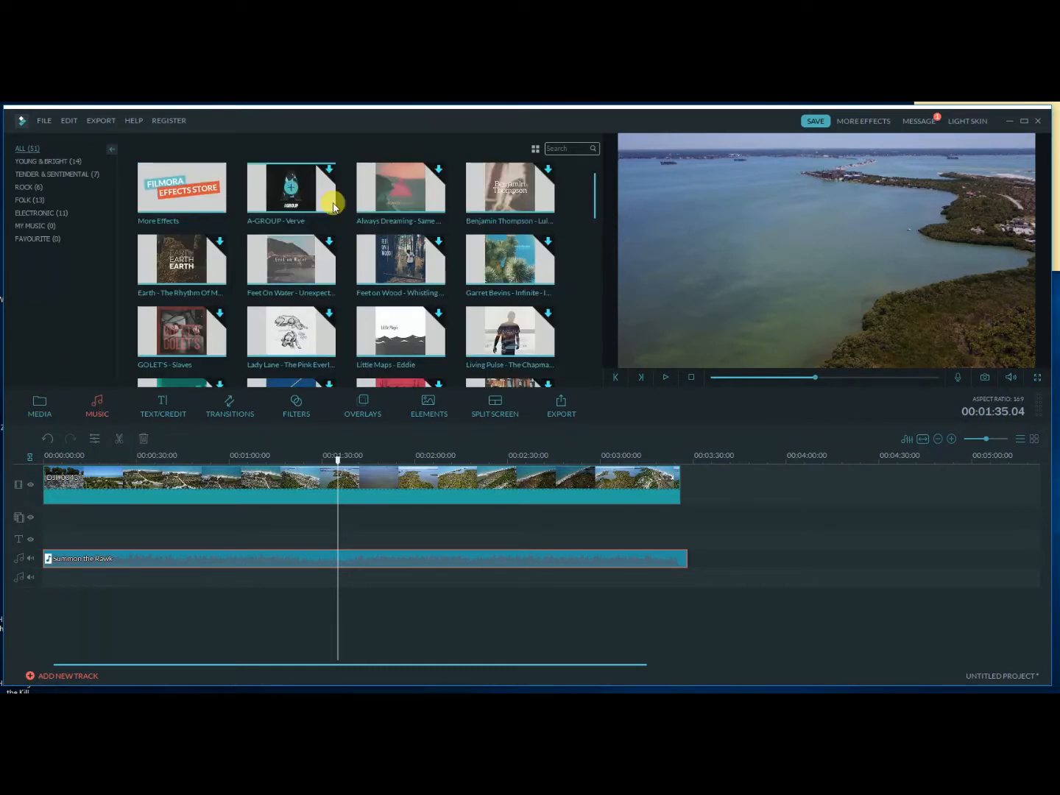
{"action": "left_click_drag", "start_coordinate": [600, 183], "coordinate": [600, 319]}
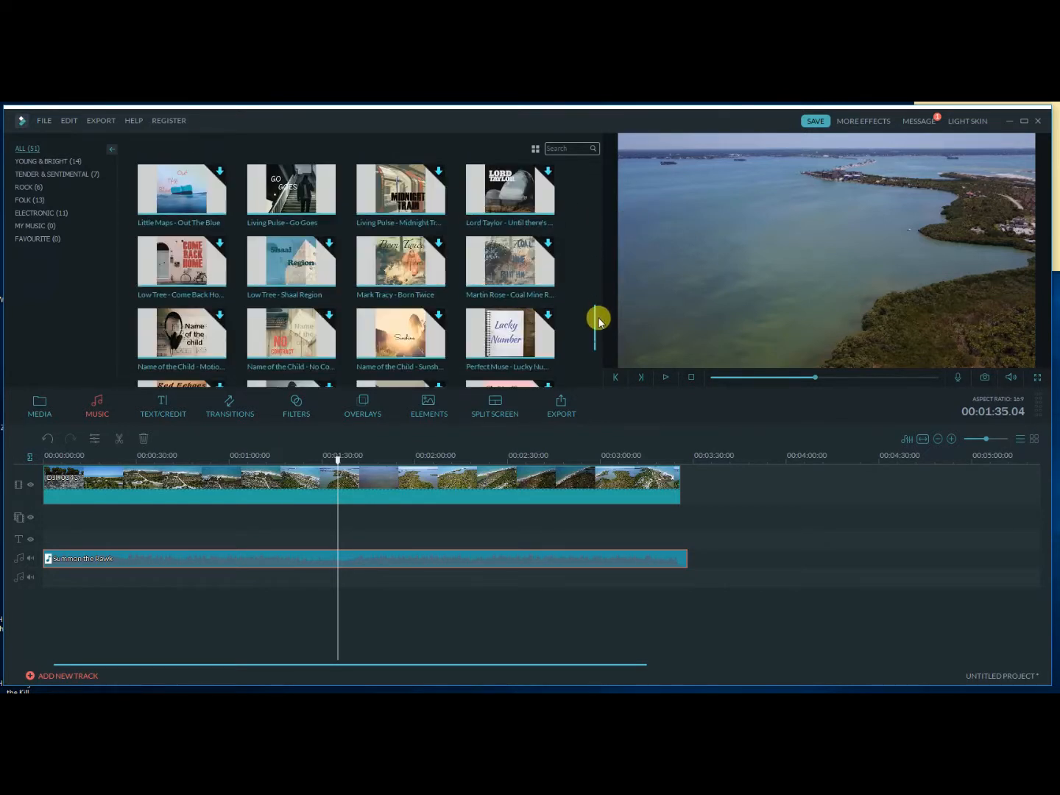
{"action": "left_click", "coordinate": [592, 200]}
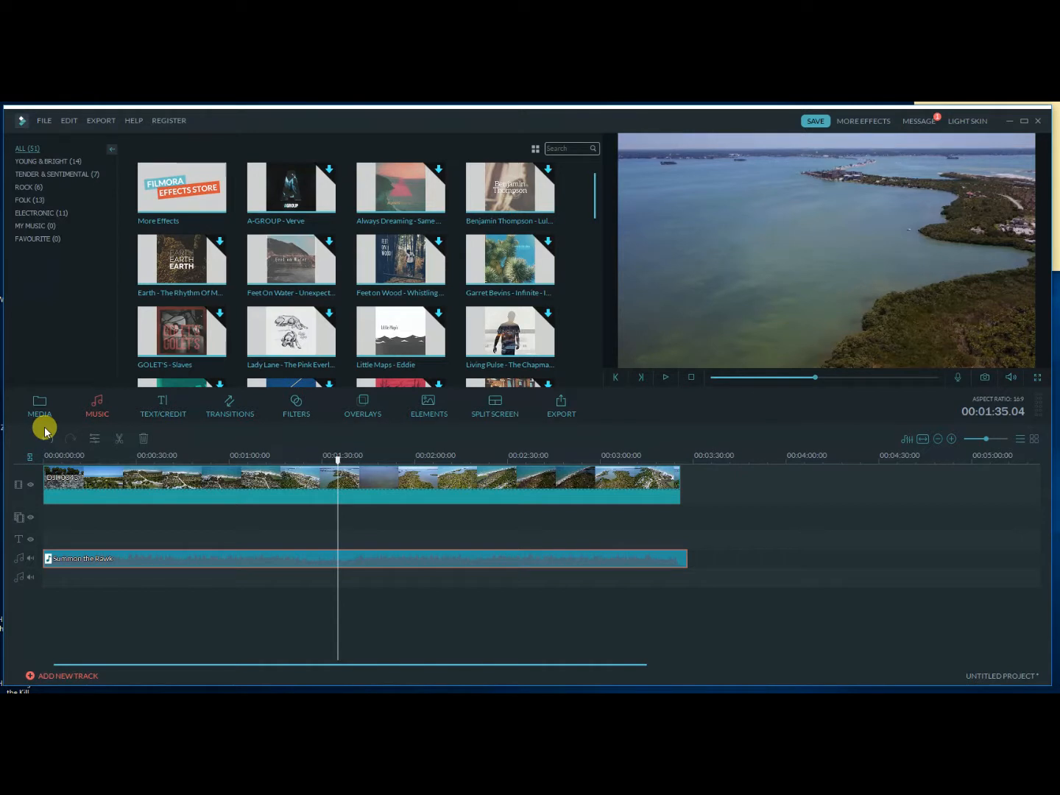
Add the Title 22 text template to the text track at 00:01:35.04 and preview it over the footage.
{"action": "left_click", "coordinate": [163, 409]}
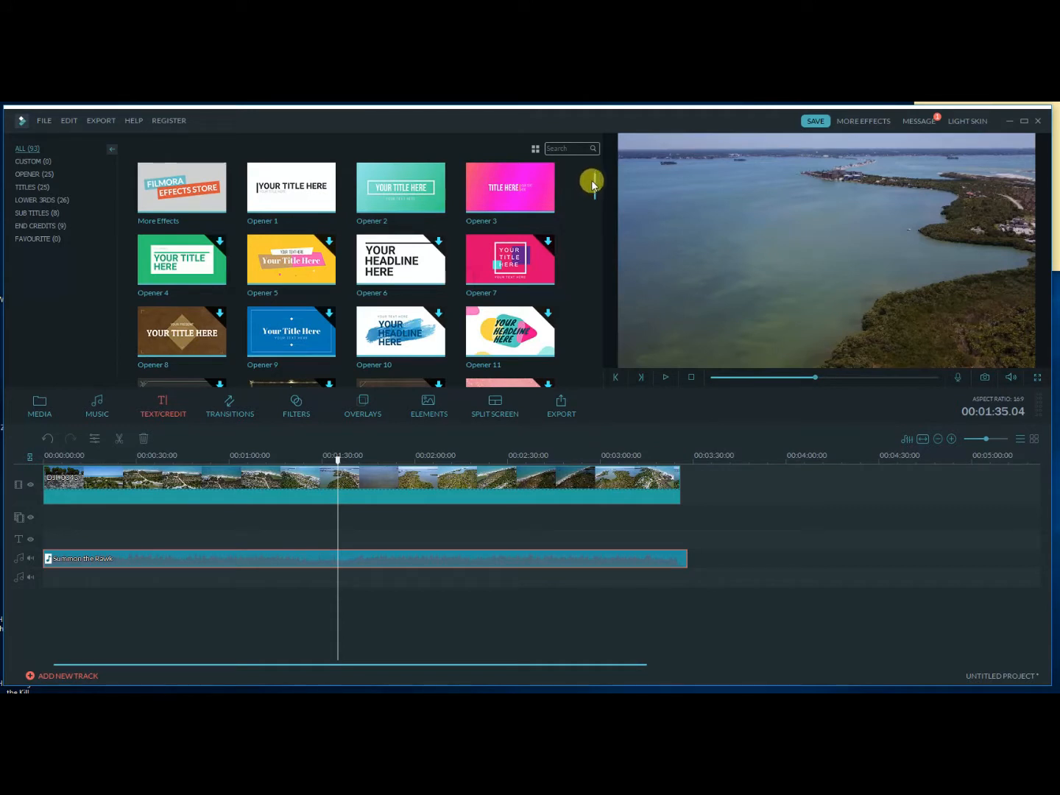
{"action": "left_click_drag", "start_coordinate": [597, 183], "coordinate": [596, 265]}
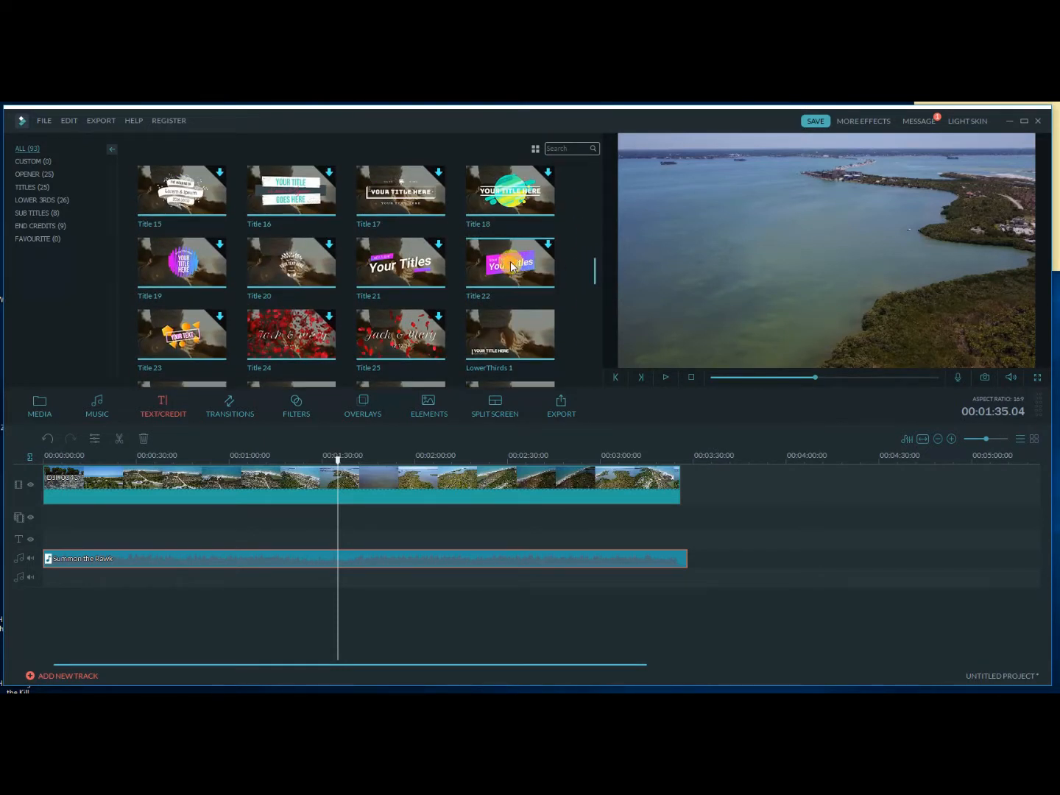
{"action": "left_click", "coordinate": [511, 267]}
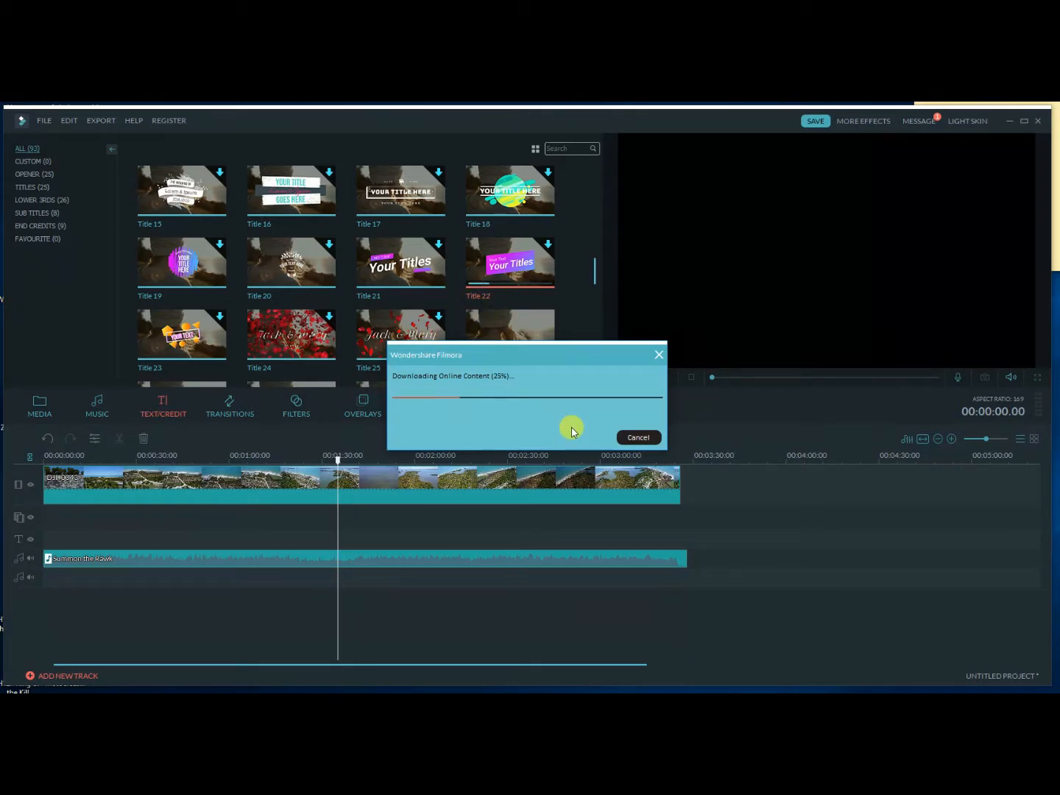
{"action": "mouse_move", "coordinate": [386, 773]}
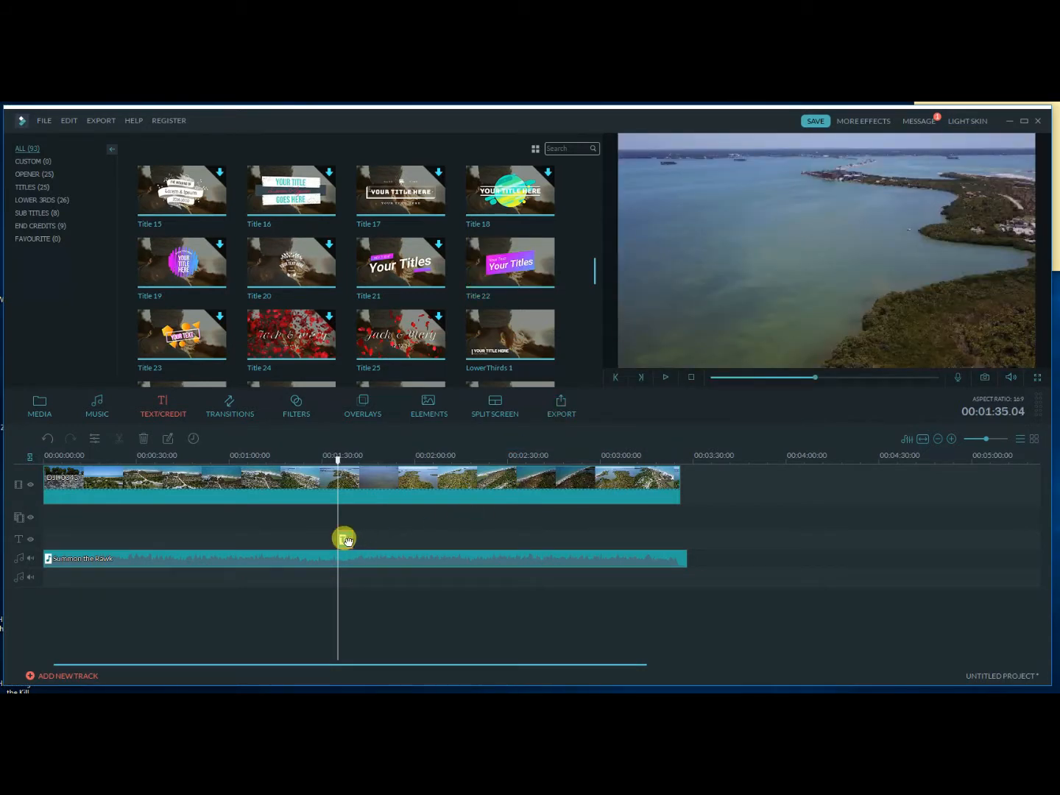
{"action": "left_click", "coordinate": [666, 377]}
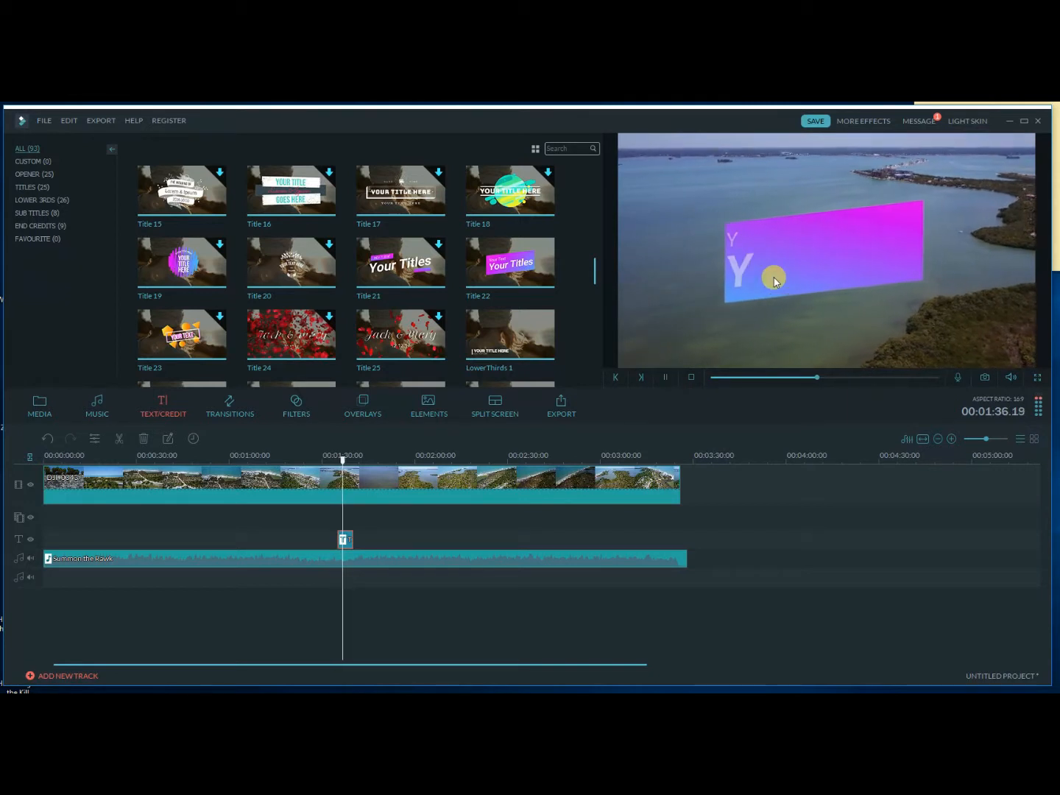
{"action": "left_click", "coordinate": [664, 377]}
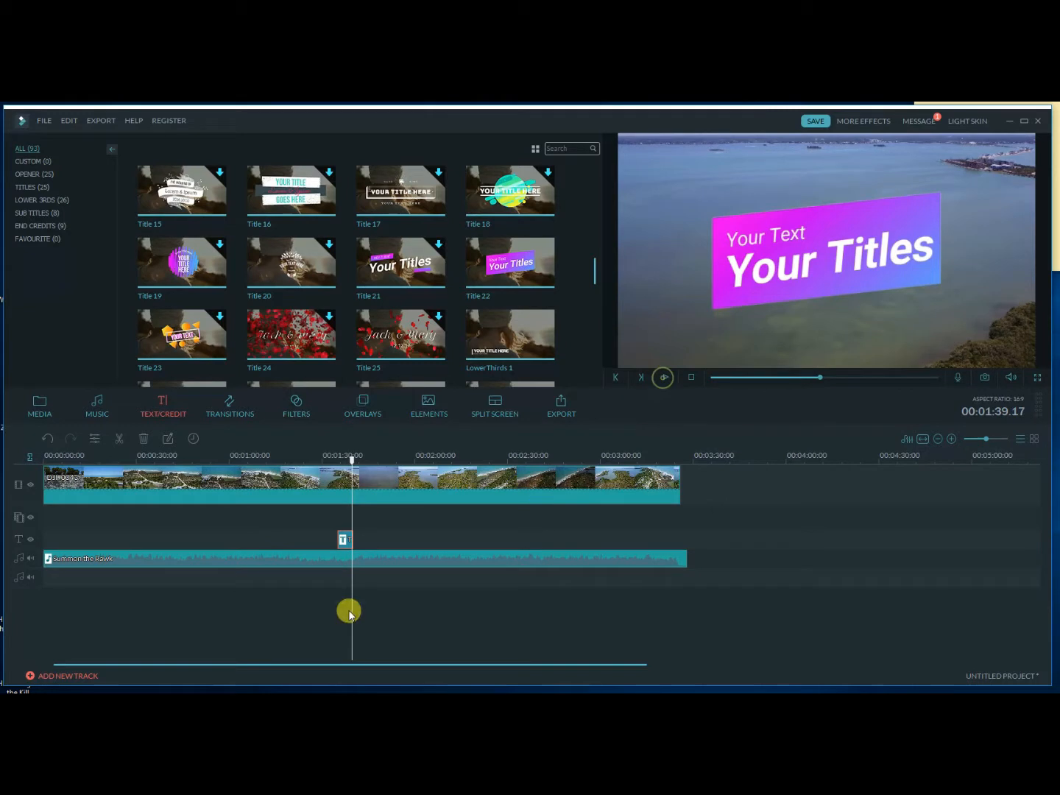
Open the title clip on the text track for editing and replace its upper line with Honeymoon Island.
{"action": "double_click", "coordinate": [344, 540]}
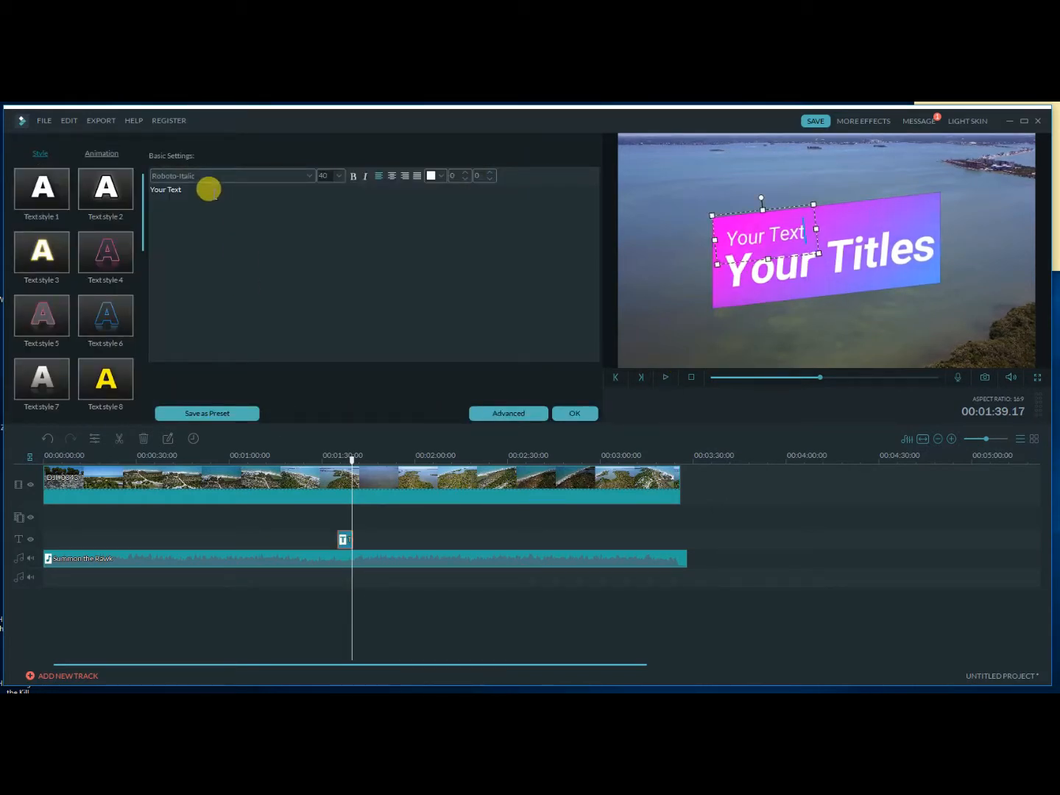
{"action": "left_click_drag", "start_coordinate": [188, 190], "coordinate": [131, 183]}
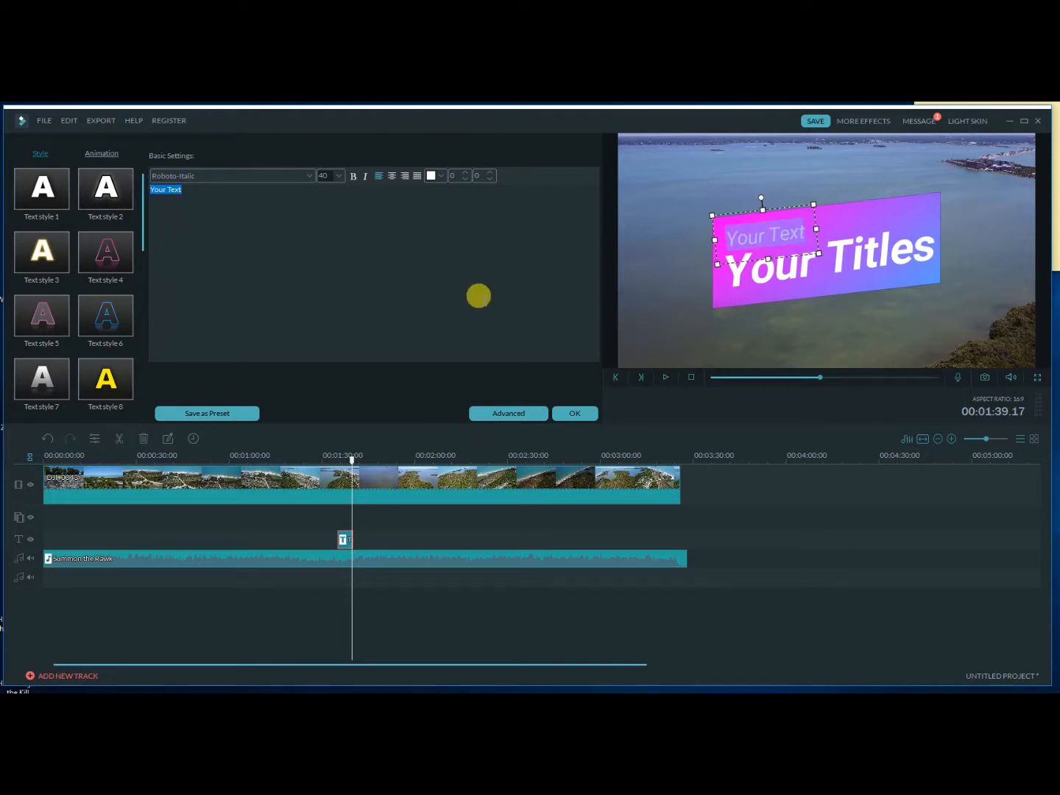
{"action": "type", "text": "Hon"}
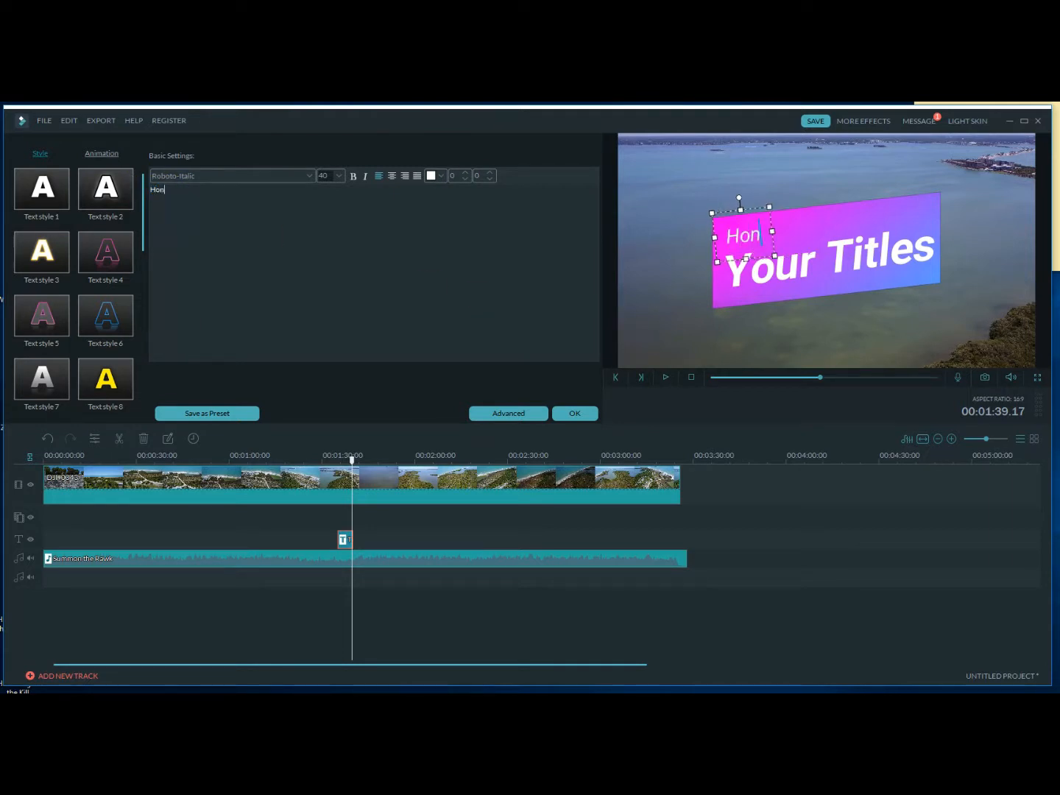
{"action": "type", "text": "eymoon Isla"}
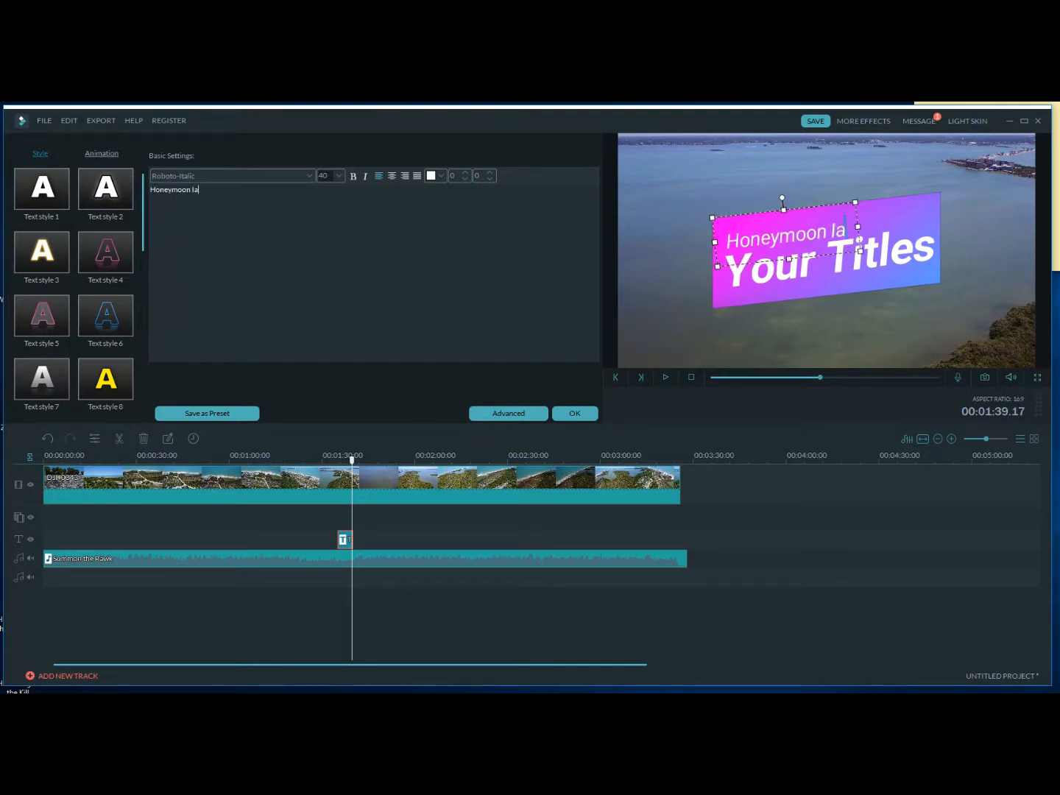
{"action": "type", "text": "nd"}
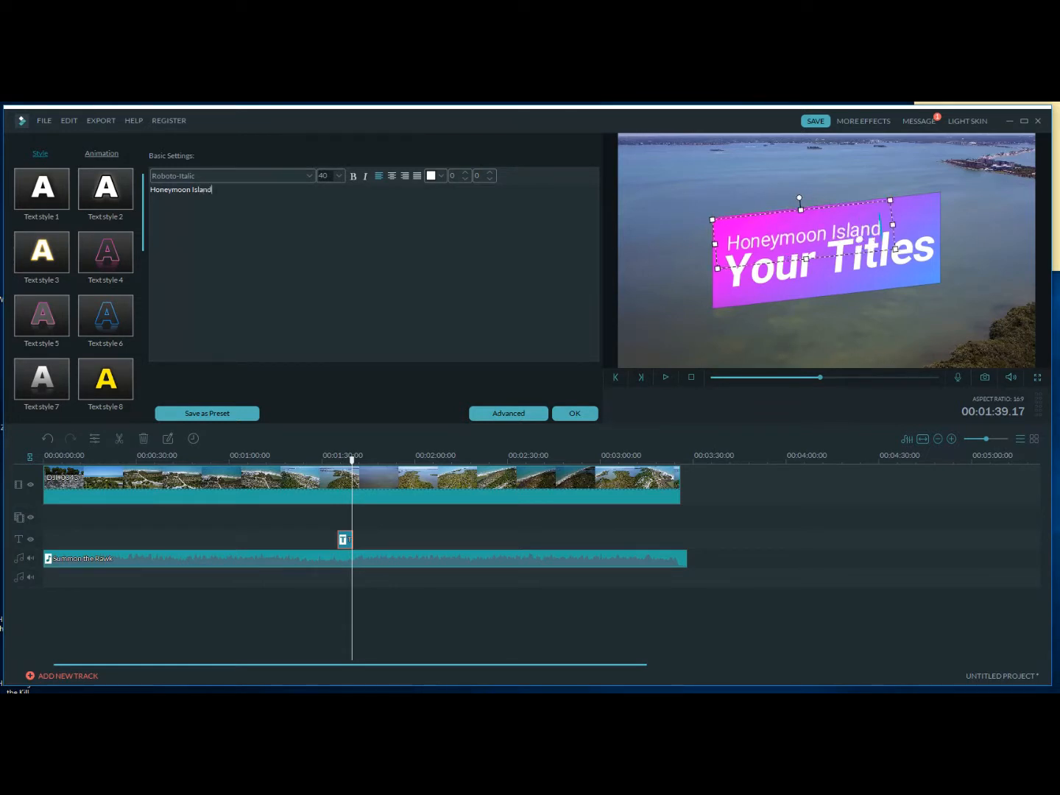
Replace the title's Your Titles line with Florida and move it slightly down, clear of the Honeymoon Island line.
{"action": "left_click", "coordinate": [754, 275]}
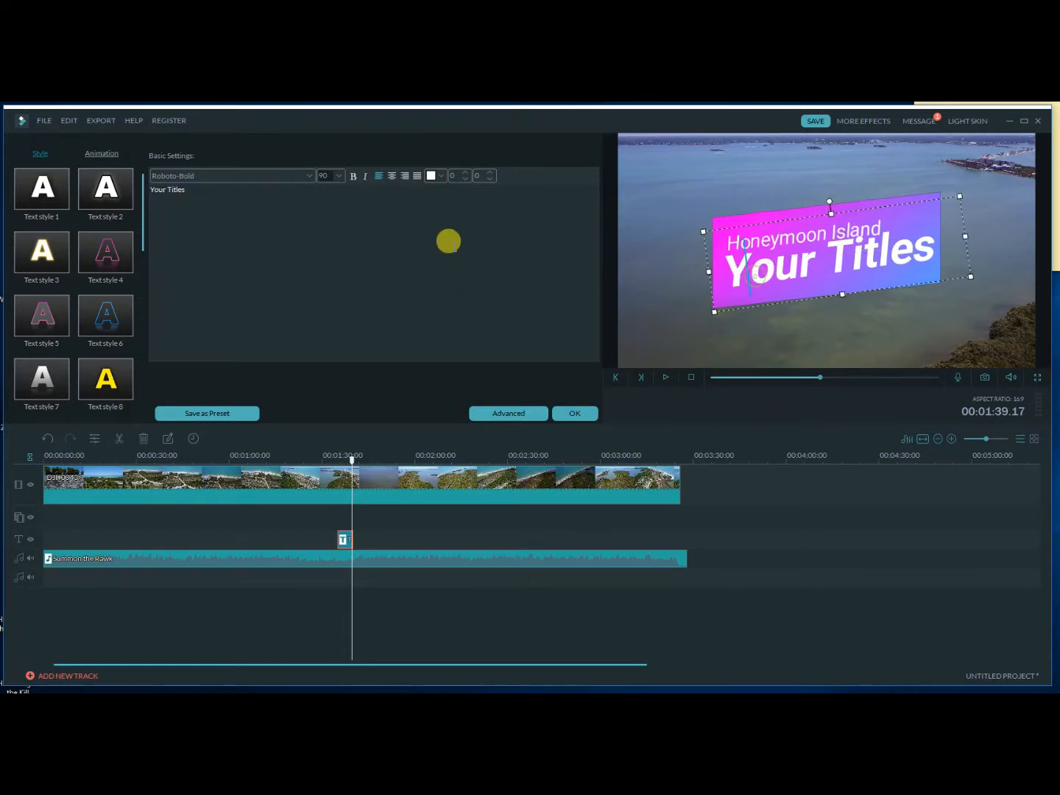
{"action": "triple_click", "coordinate": [210, 191]}
{"action": "type", "text": "Florida"}
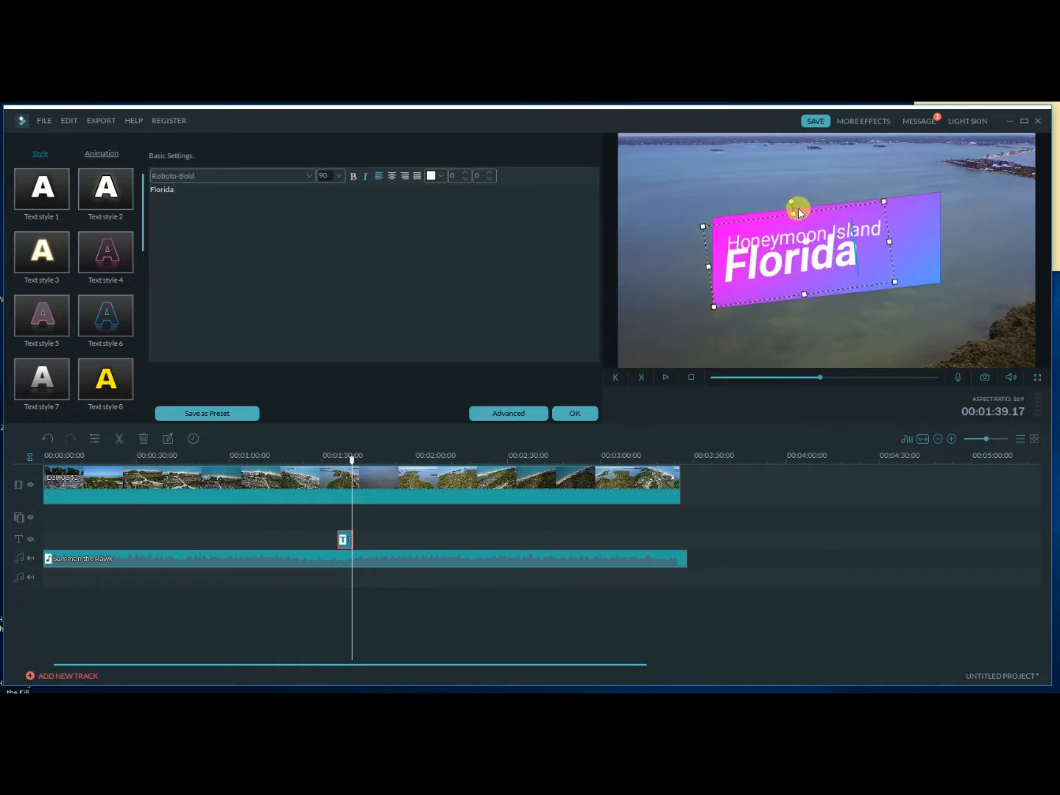
{"action": "left_click_drag", "start_coordinate": [799, 211], "coordinate": [802, 220]}
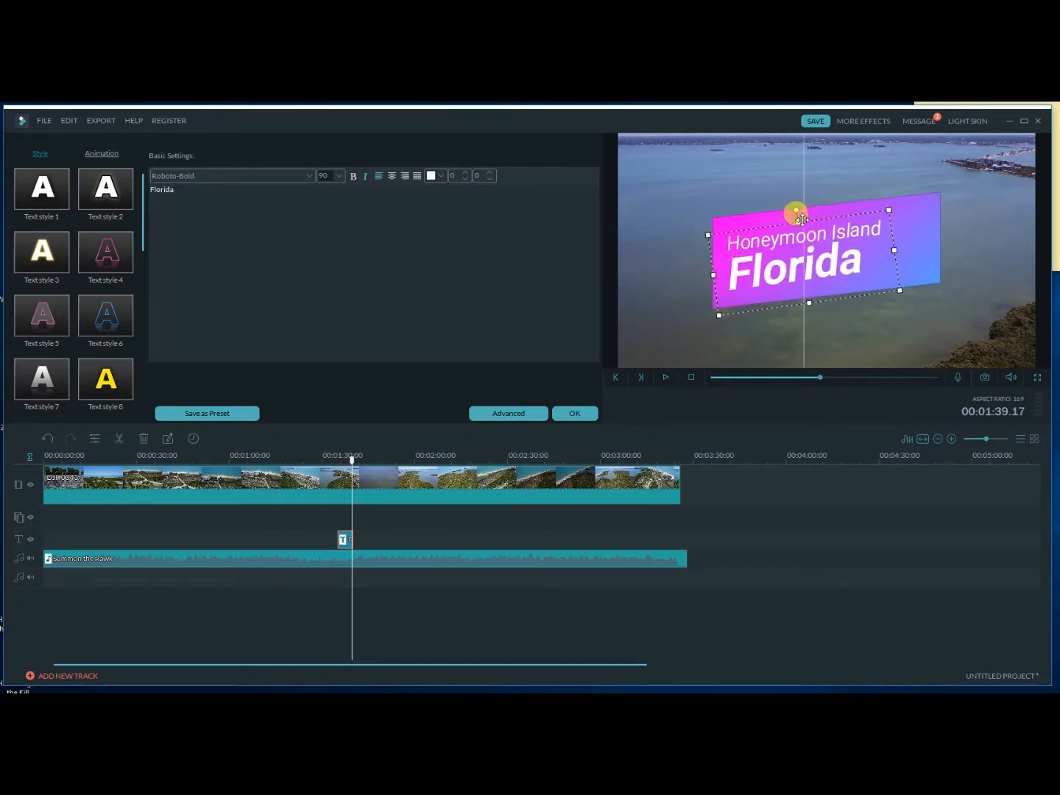
{"action": "left_click", "coordinate": [825, 183]}
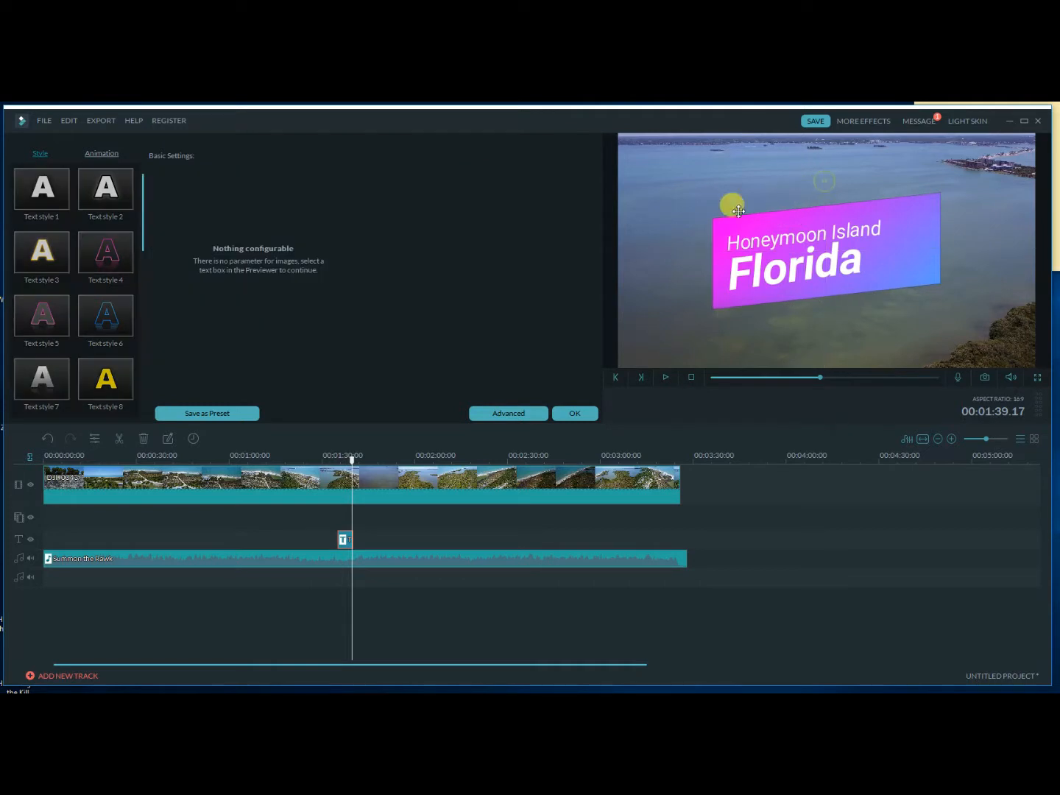
Open the advanced text editor for the Florida line and give its letters a dark blue border.
{"action": "left_click", "coordinate": [840, 264]}
{"action": "left_click", "coordinate": [486, 413]}
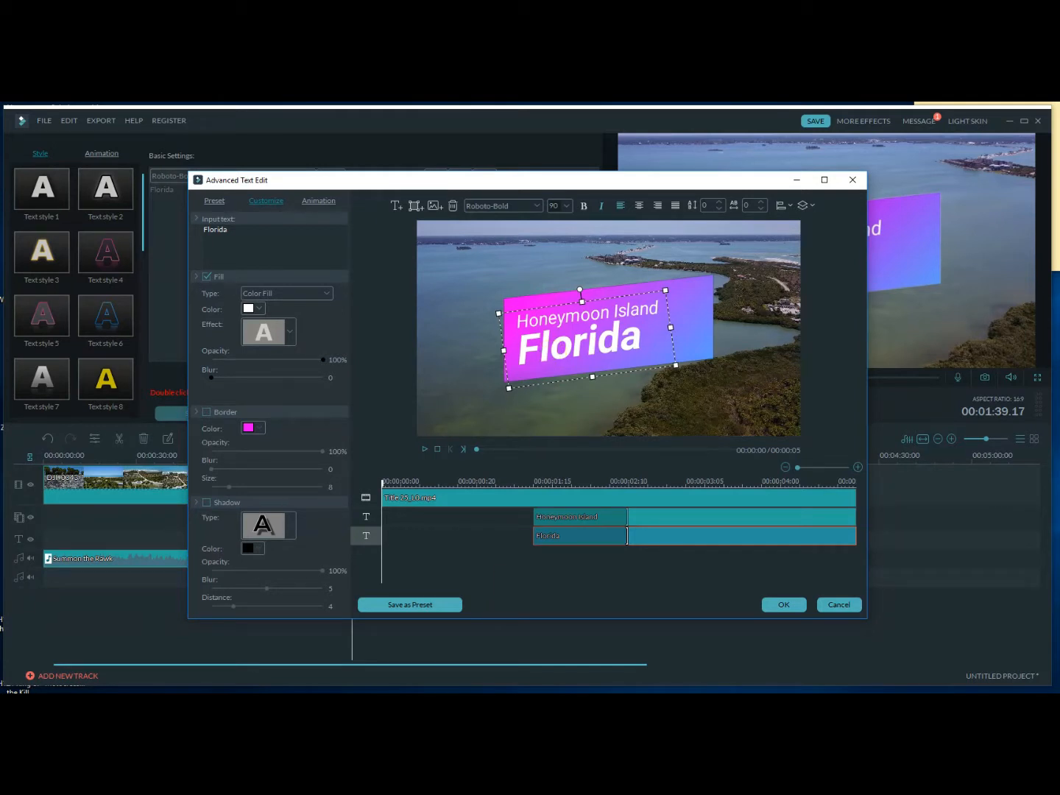
{"action": "mouse_move", "coordinate": [386, 692]}
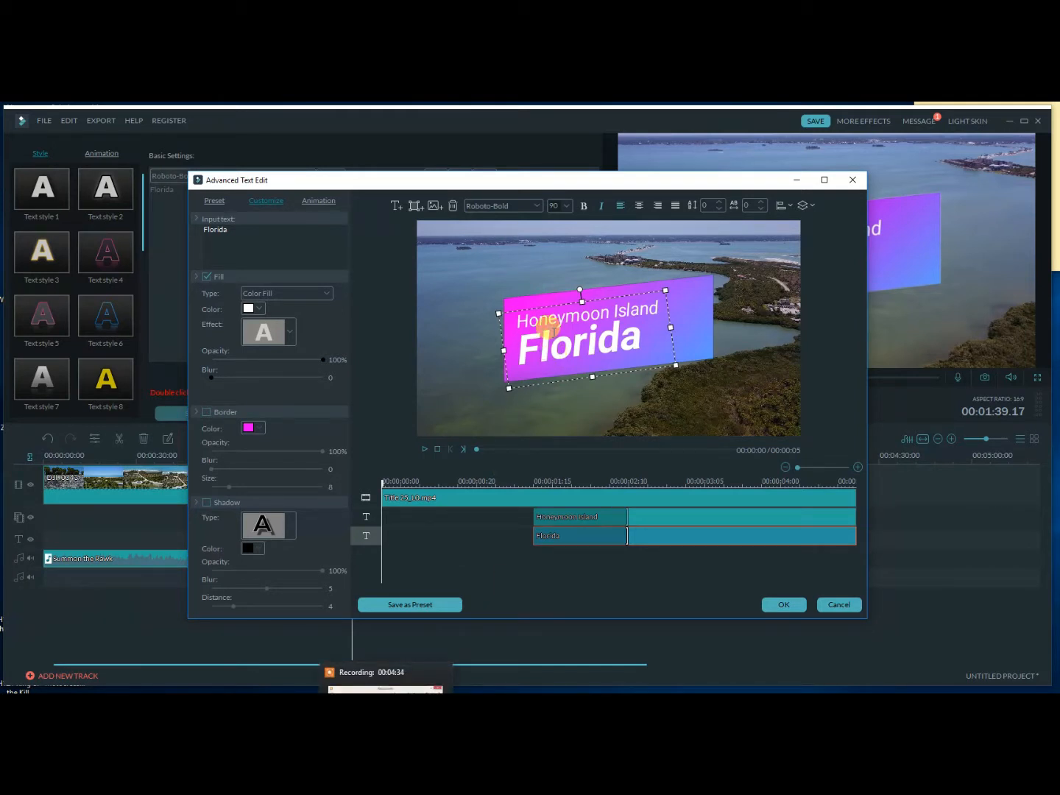
{"action": "left_click", "coordinate": [207, 412]}
{"action": "left_click", "coordinate": [257, 431]}
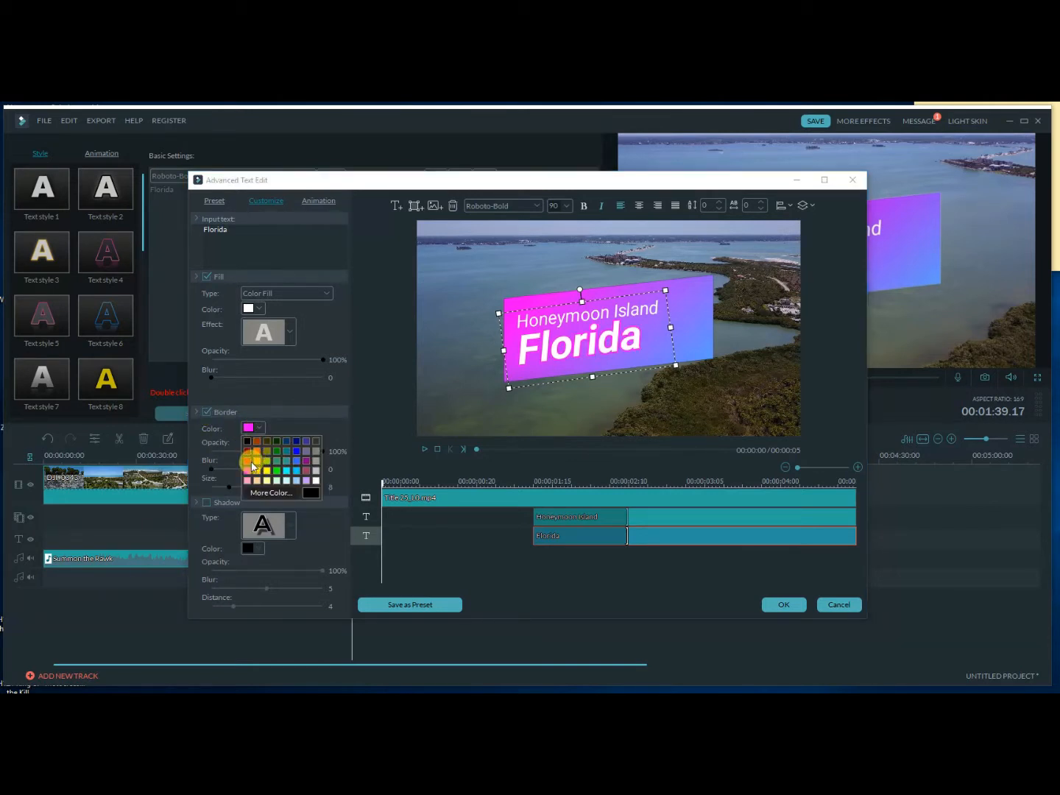
{"action": "left_click", "coordinate": [298, 443]}
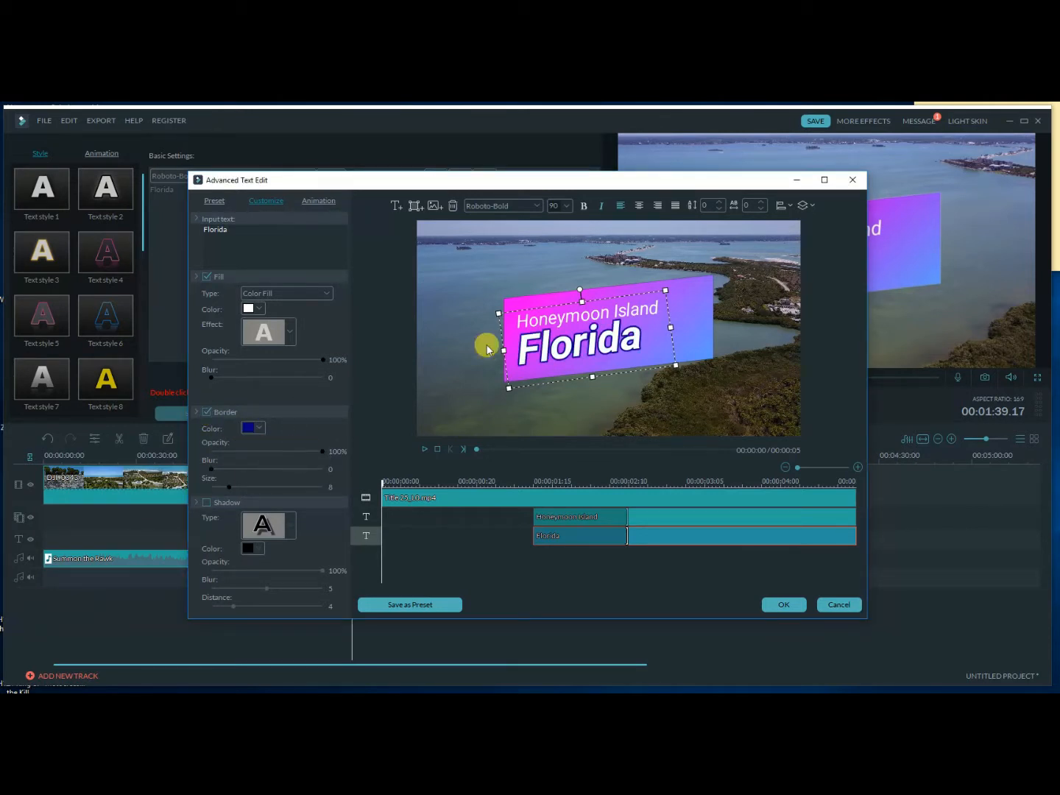
Give the Honeymoon Island line a bright green border and apply the title edits.
{"action": "left_click", "coordinate": [567, 322]}
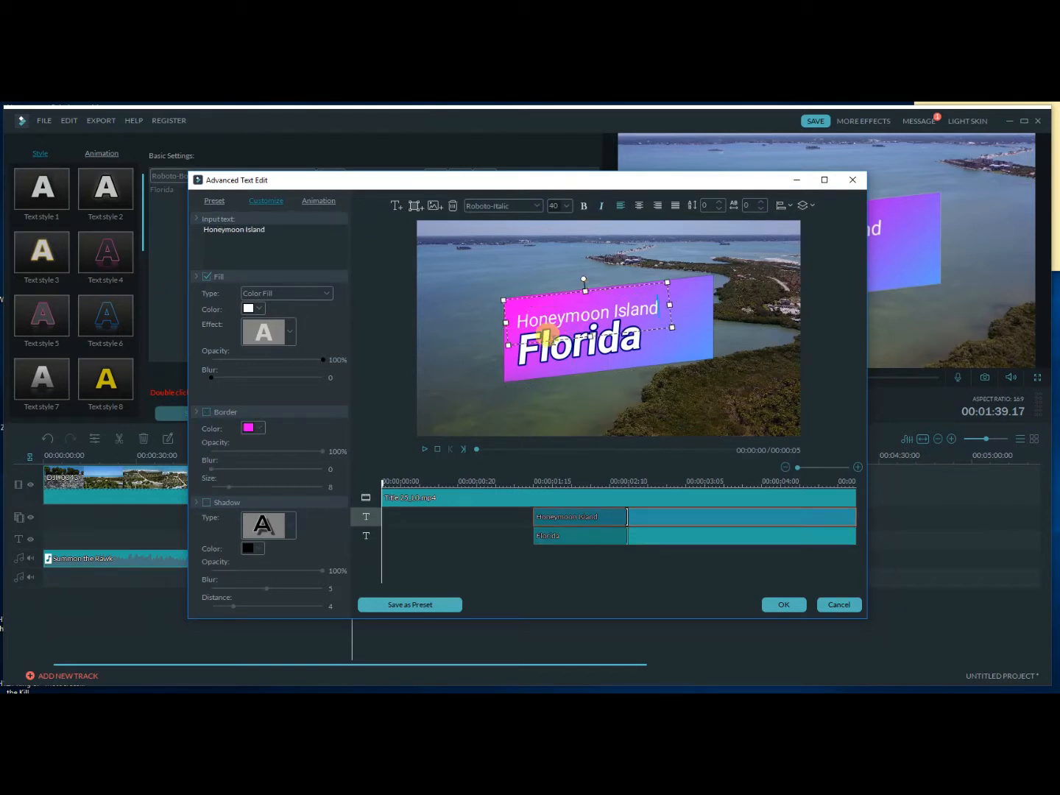
{"action": "left_click", "coordinate": [208, 412]}
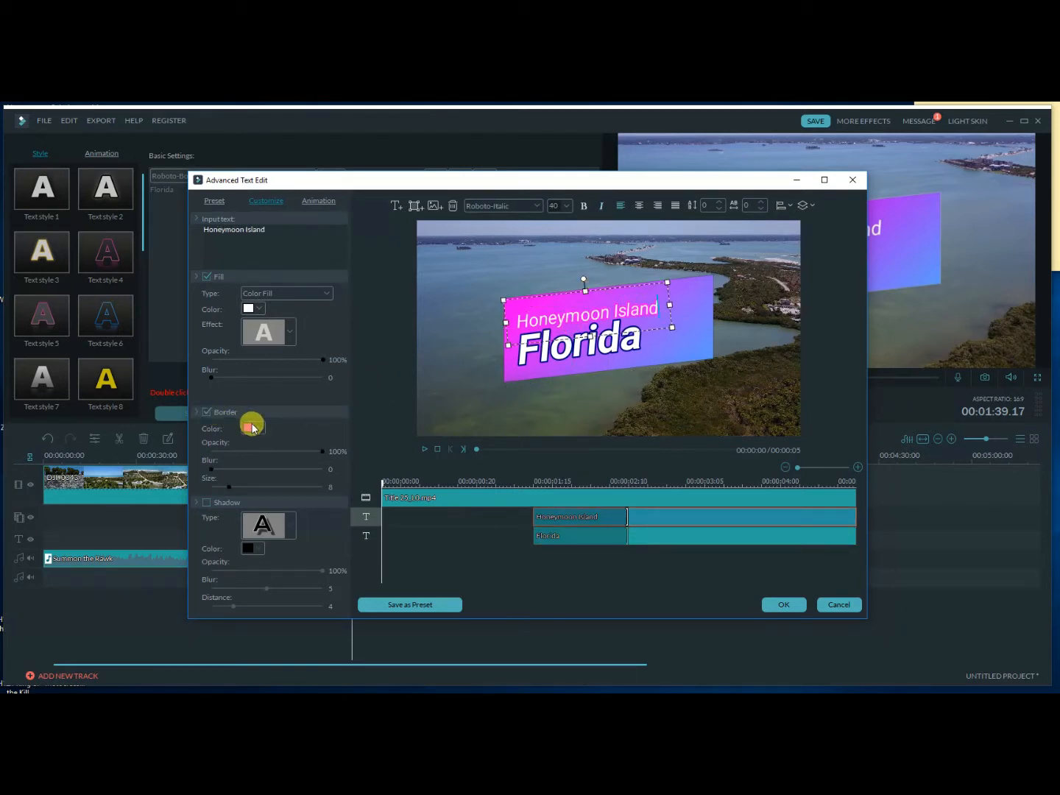
{"action": "left_click", "coordinate": [253, 427]}
{"action": "left_click", "coordinate": [280, 472]}
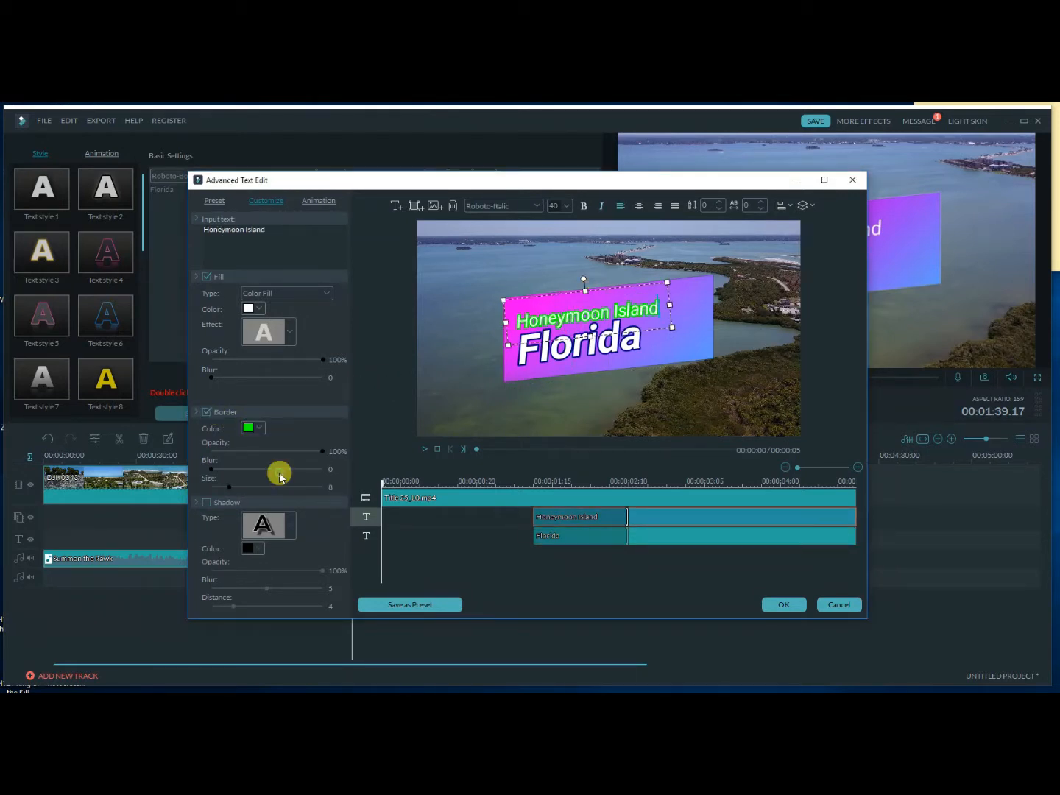
{"action": "left_click", "coordinate": [540, 274]}
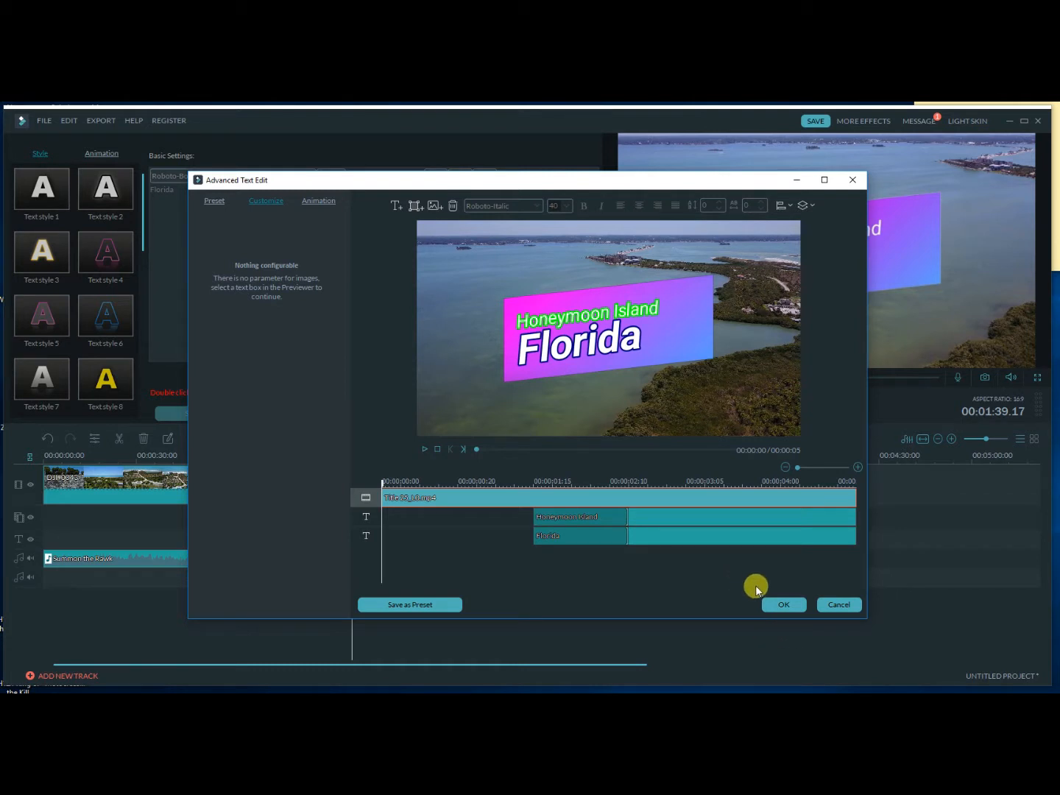
{"action": "left_click", "coordinate": [800, 605]}
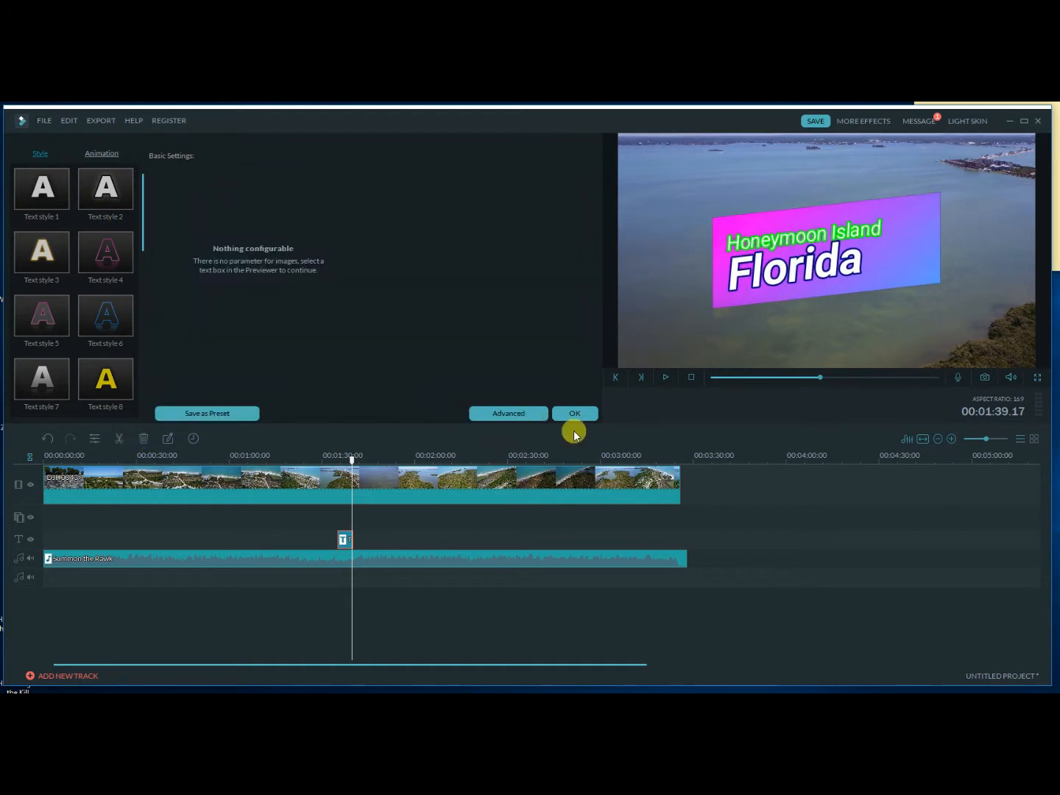
{"action": "left_click", "coordinate": [575, 413]}
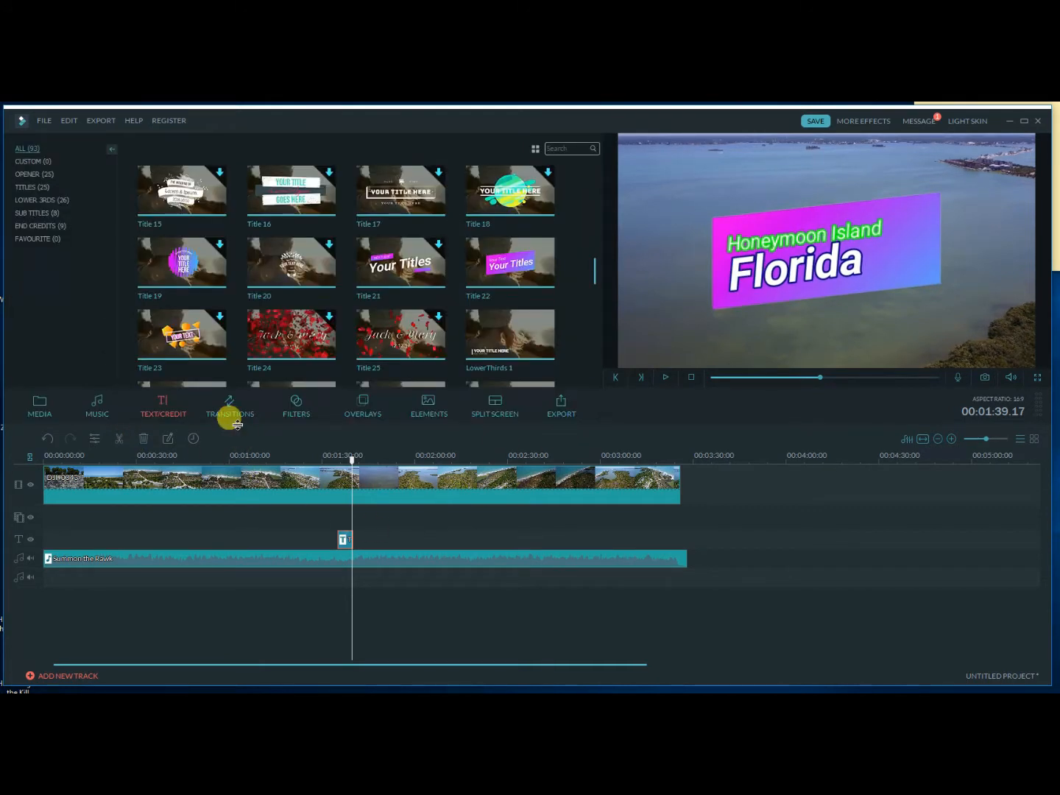
Add the DJI_0048 video clip to the video track directly after the first clip.
{"action": "left_click", "coordinate": [232, 414]}
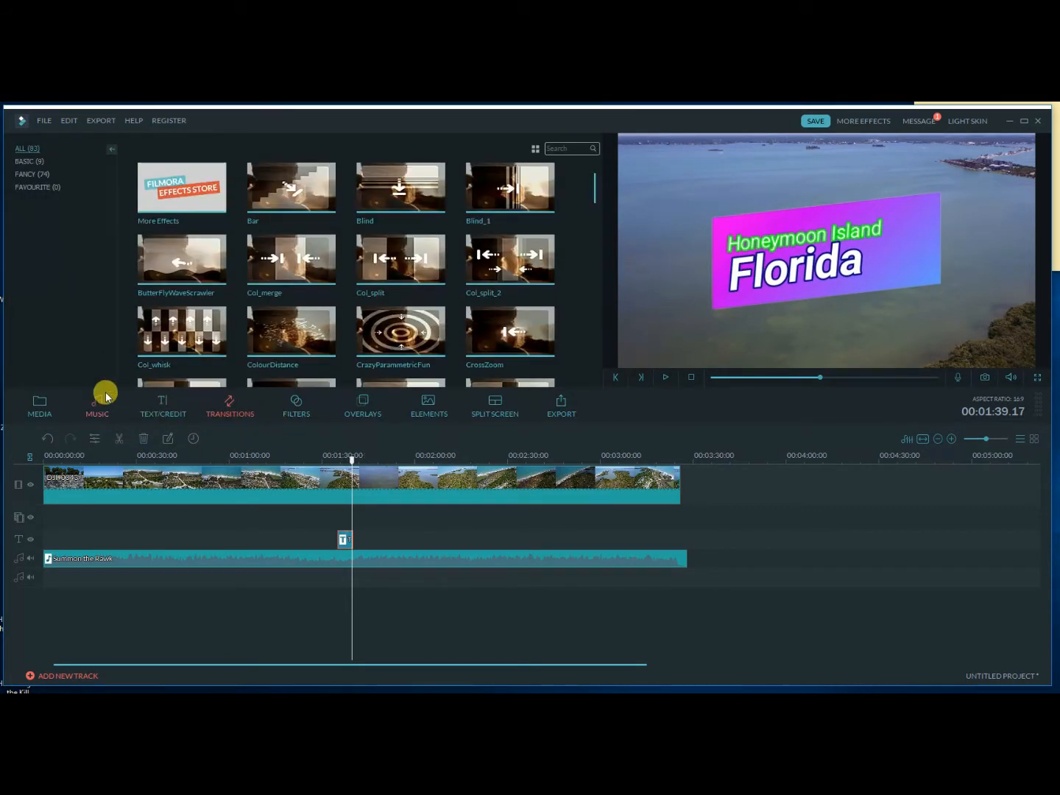
{"action": "left_click", "coordinate": [37, 404]}
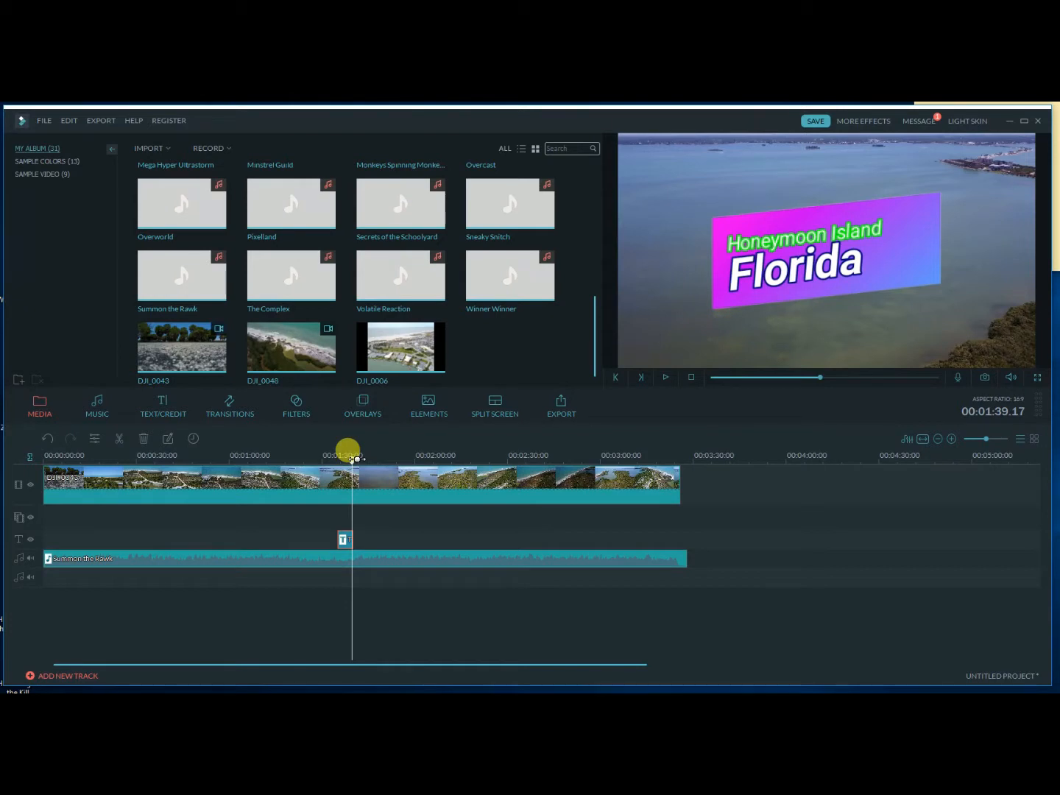
{"action": "left_click_drag", "start_coordinate": [355, 462], "coordinate": [689, 472]}
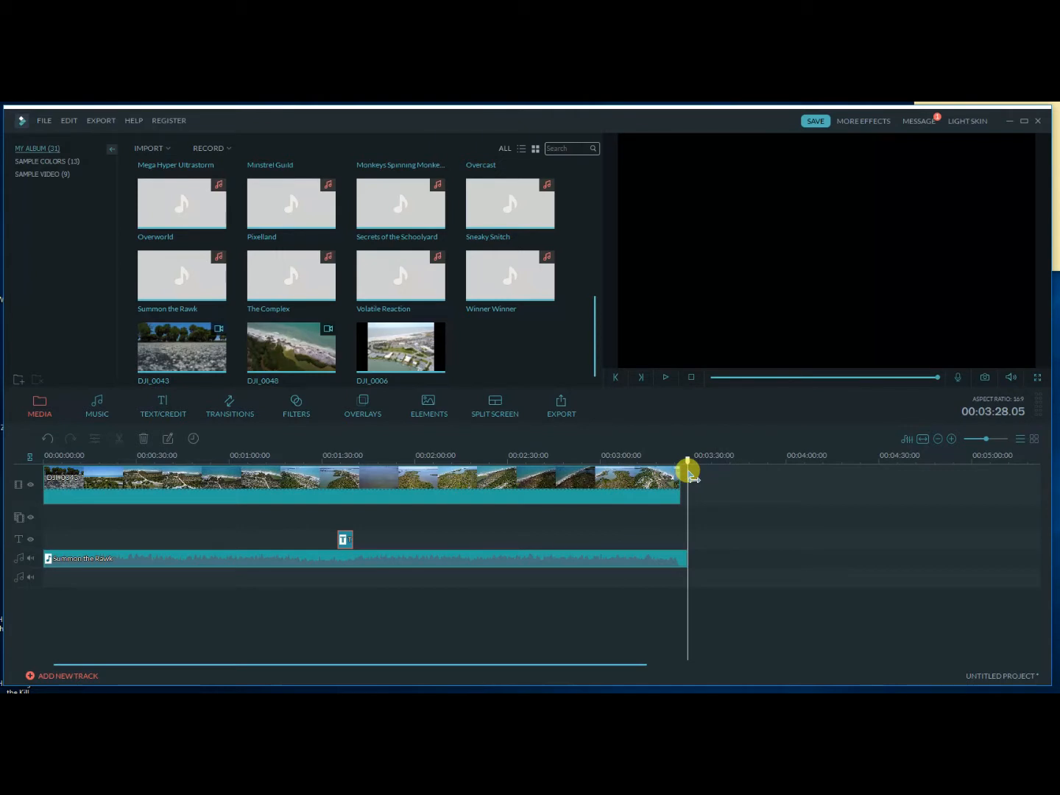
{"action": "left_click", "coordinate": [291, 347]}
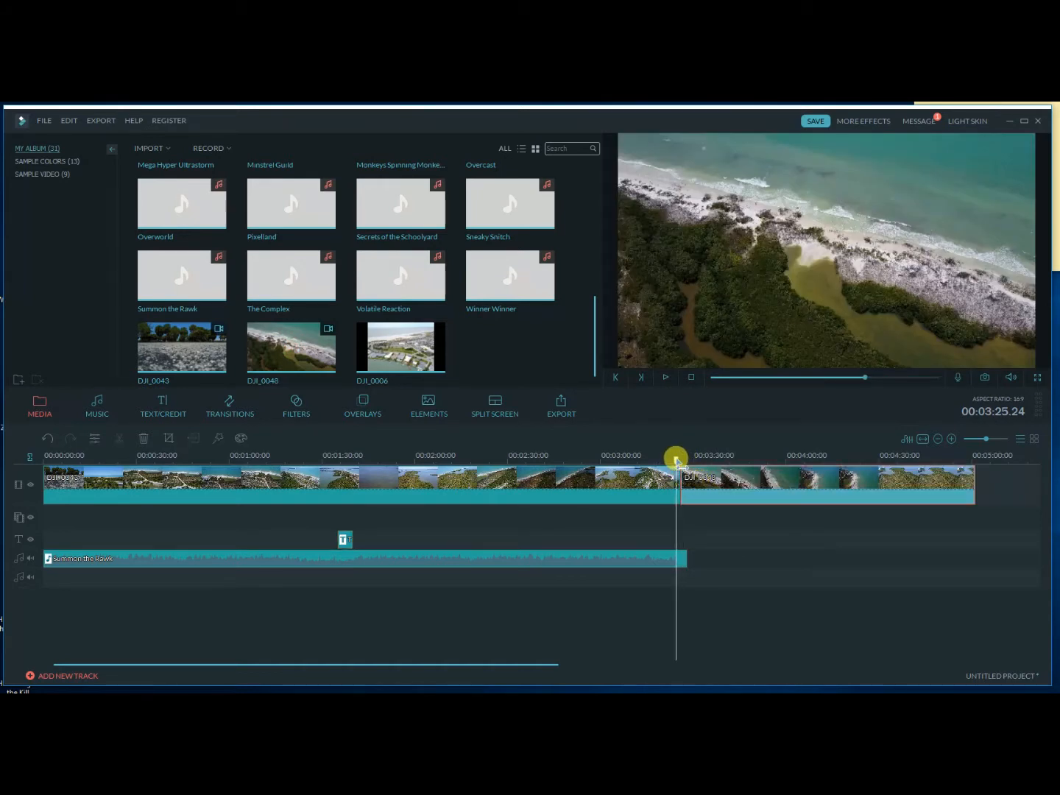
Place the CrazyParammetricFun transition between the two video clips and play back the footage across the join.
{"action": "left_click_drag", "start_coordinate": [678, 460], "coordinate": [673, 462]}
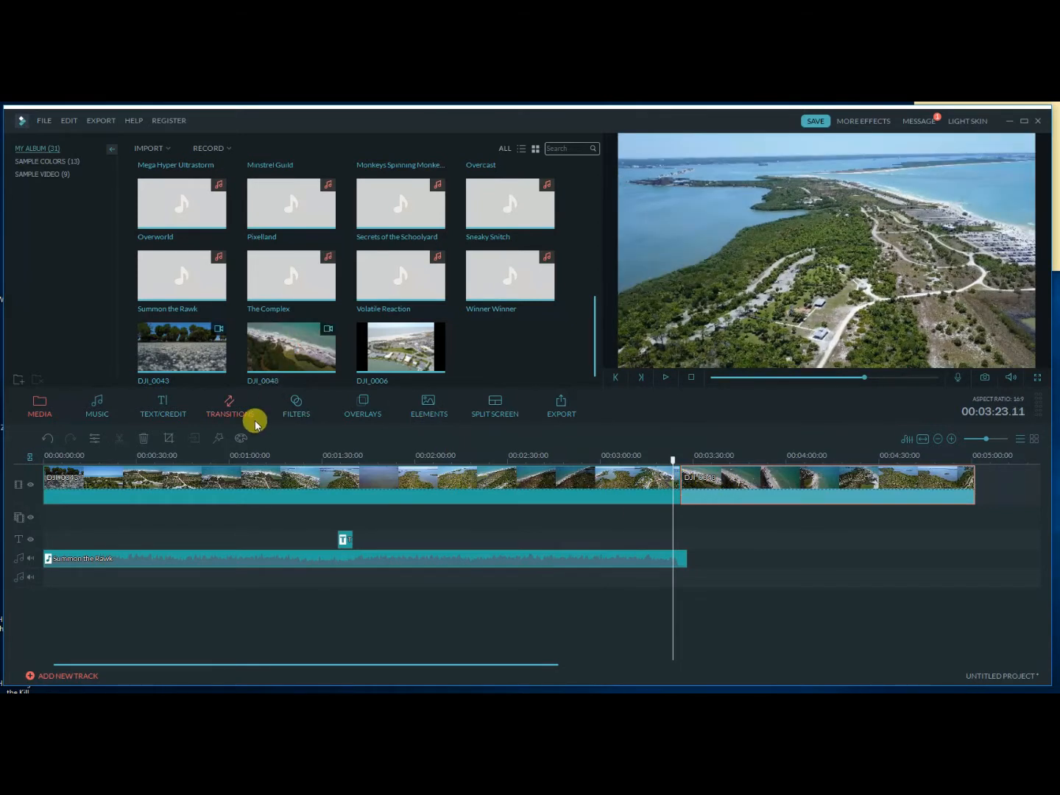
{"action": "left_click", "coordinate": [218, 415]}
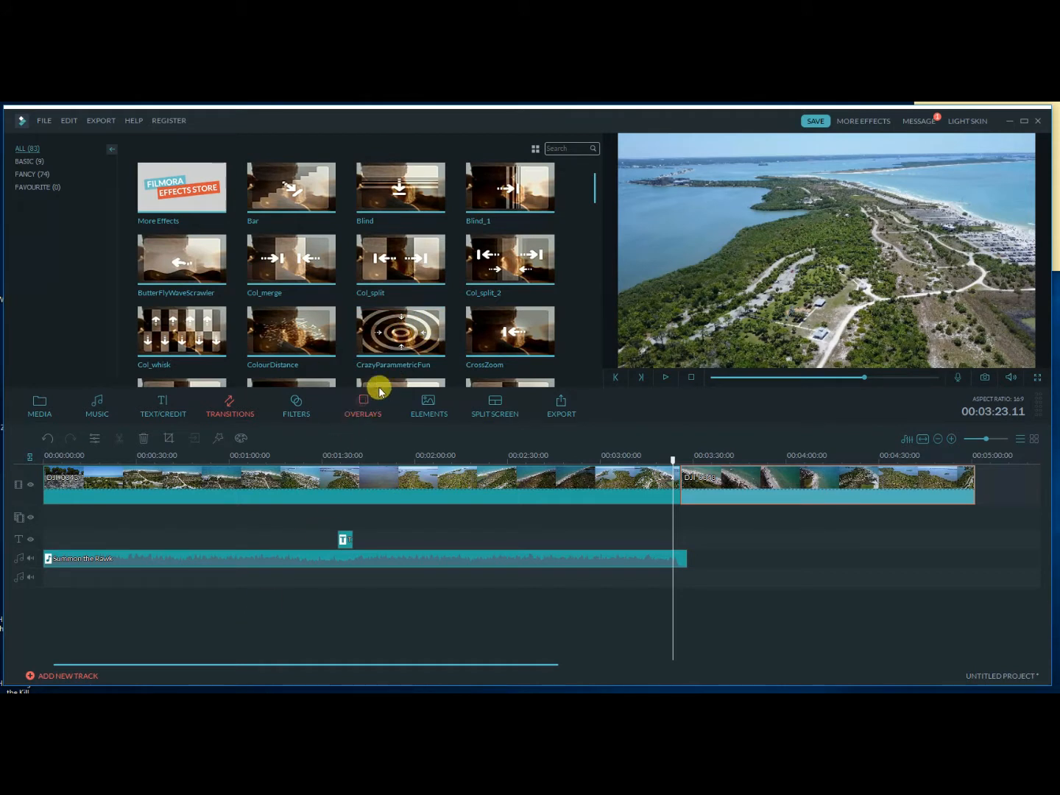
{"action": "left_click_drag", "start_coordinate": [399, 336], "coordinate": [673, 463]}
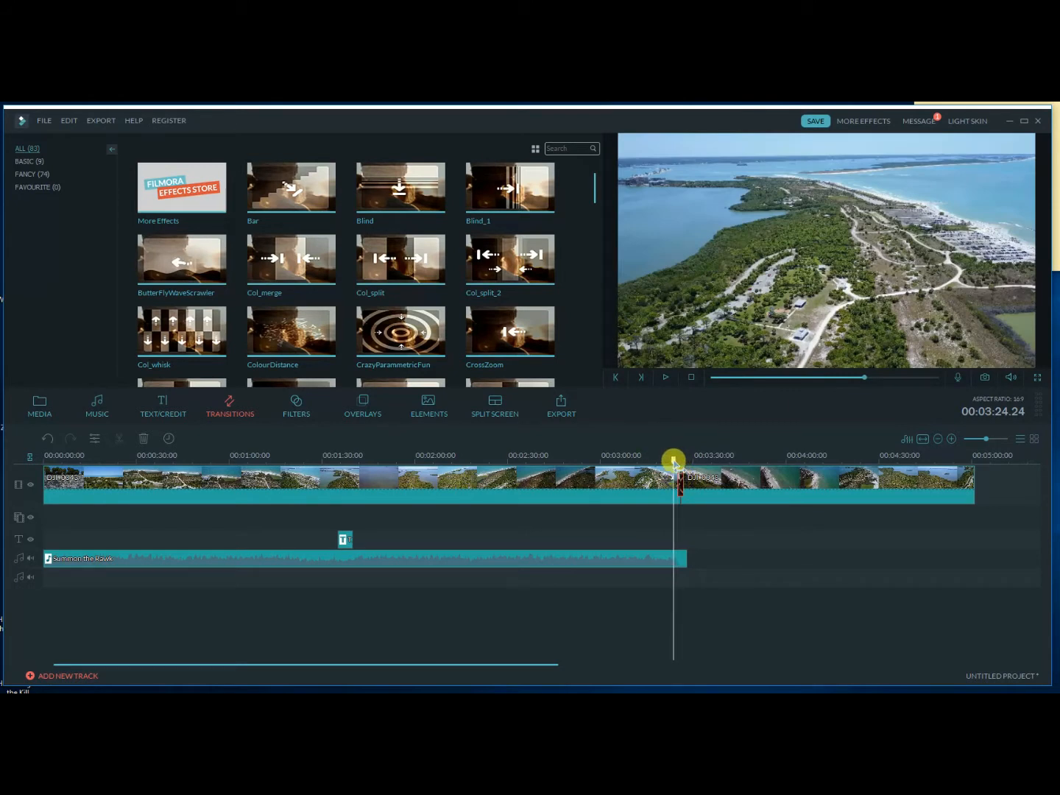
{"action": "left_click", "coordinate": [666, 378]}
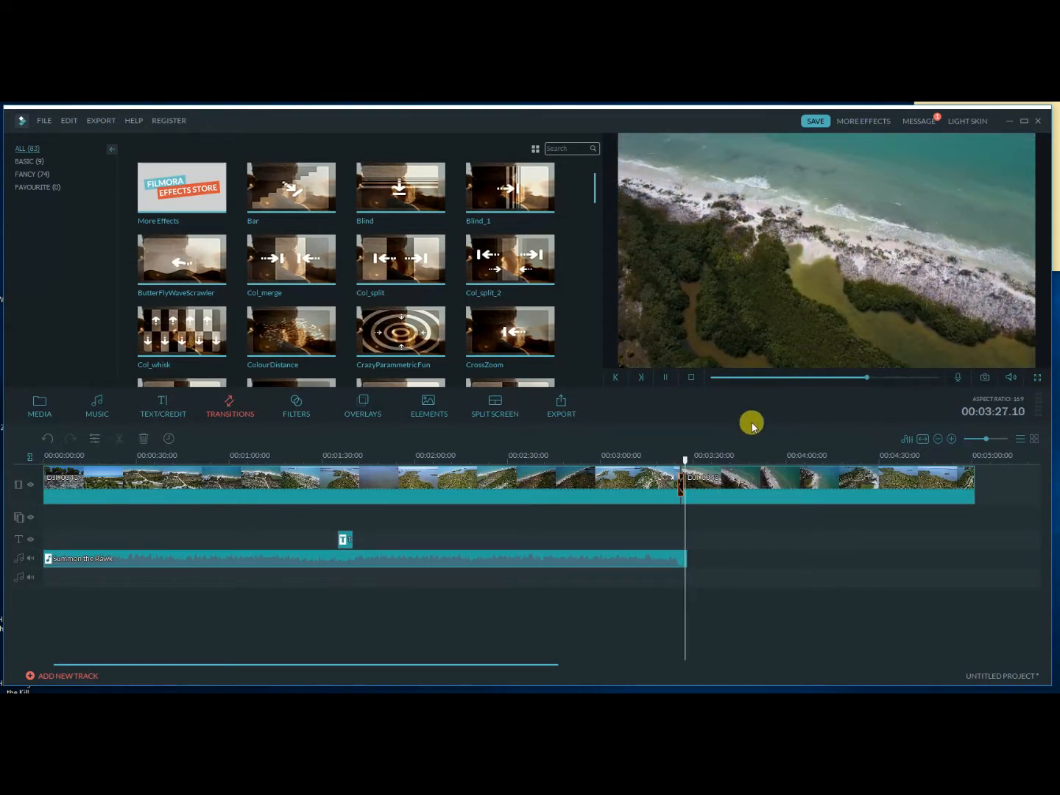
{"action": "left_click", "coordinate": [666, 377]}
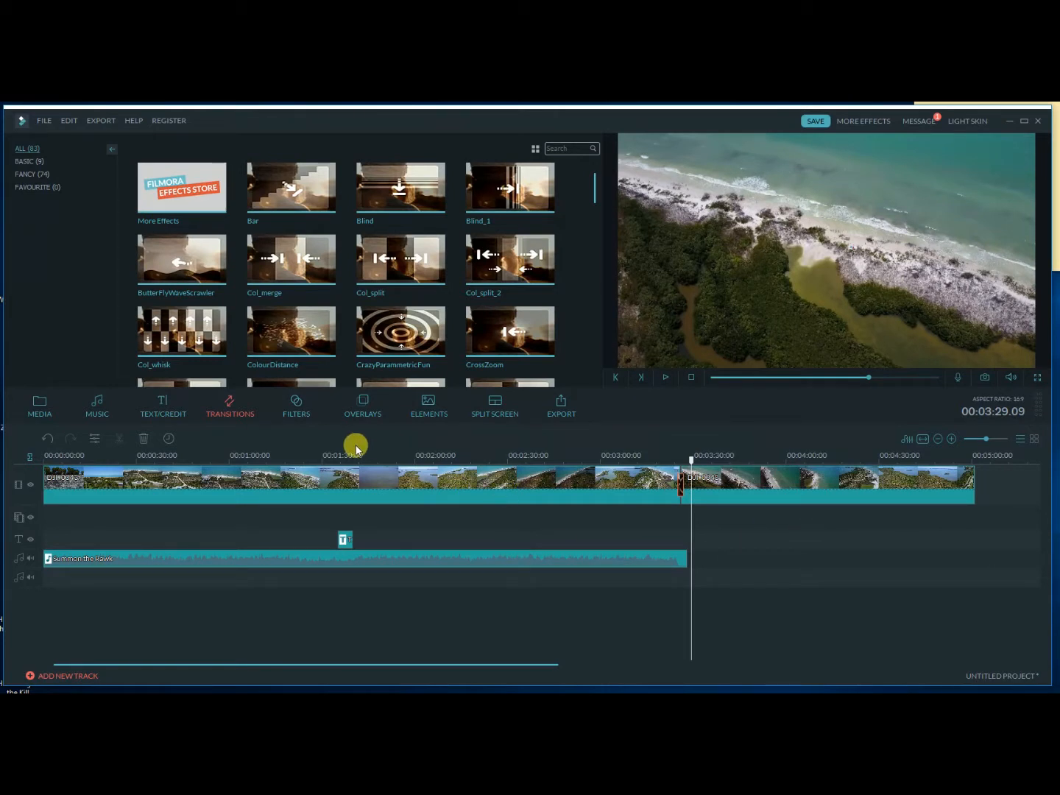
Browse the available filters, overlays, elements and split screen layouts without adding any to the timeline.
{"action": "left_click", "coordinate": [297, 417]}
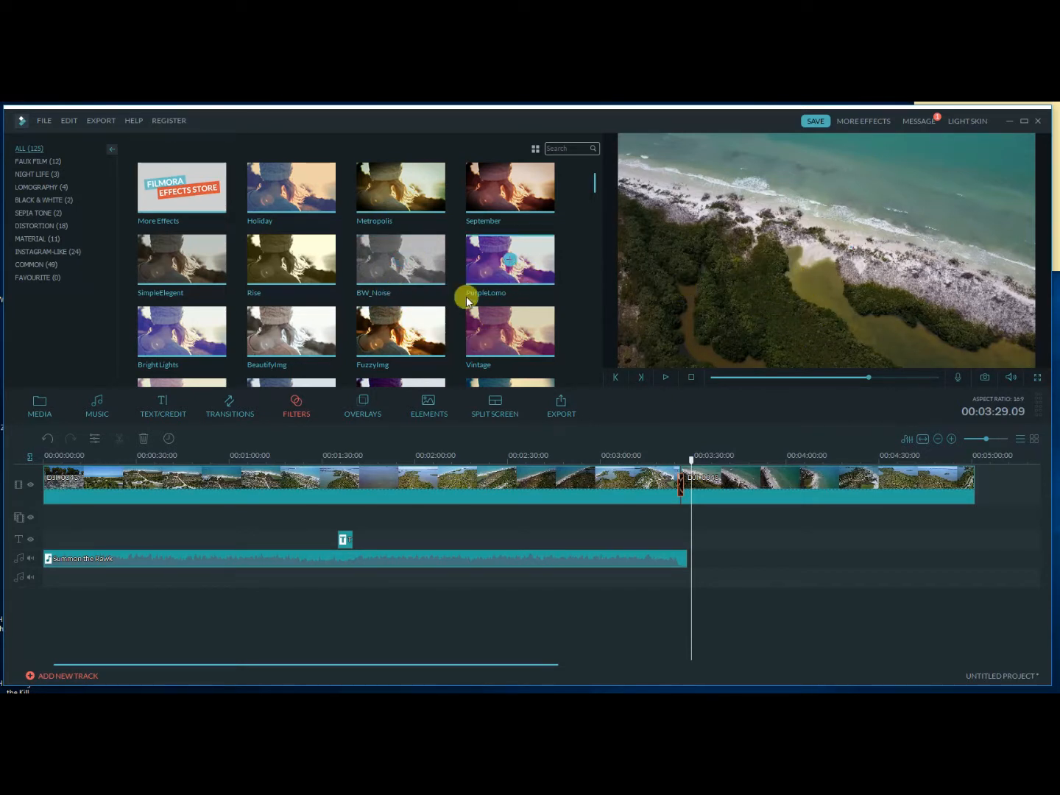
{"action": "mouse_move", "coordinate": [596, 178]}
{"action": "left_mouse_down"}
{"action": "mouse_move", "coordinate": [579, 308]}
{"action": "mouse_move", "coordinate": [447, 402]}
{"action": "left_mouse_up"}
{"action": "left_click", "coordinate": [382, 414]}
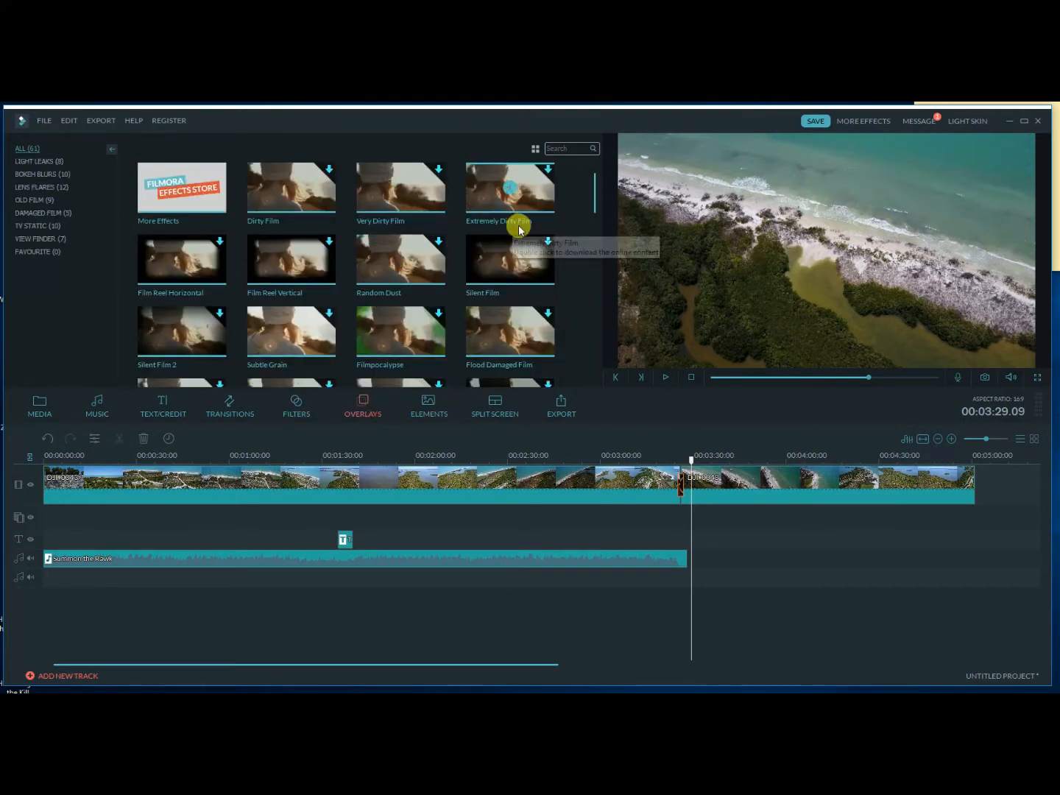
{"action": "left_click_drag", "start_coordinate": [589, 178], "coordinate": [583, 335]}
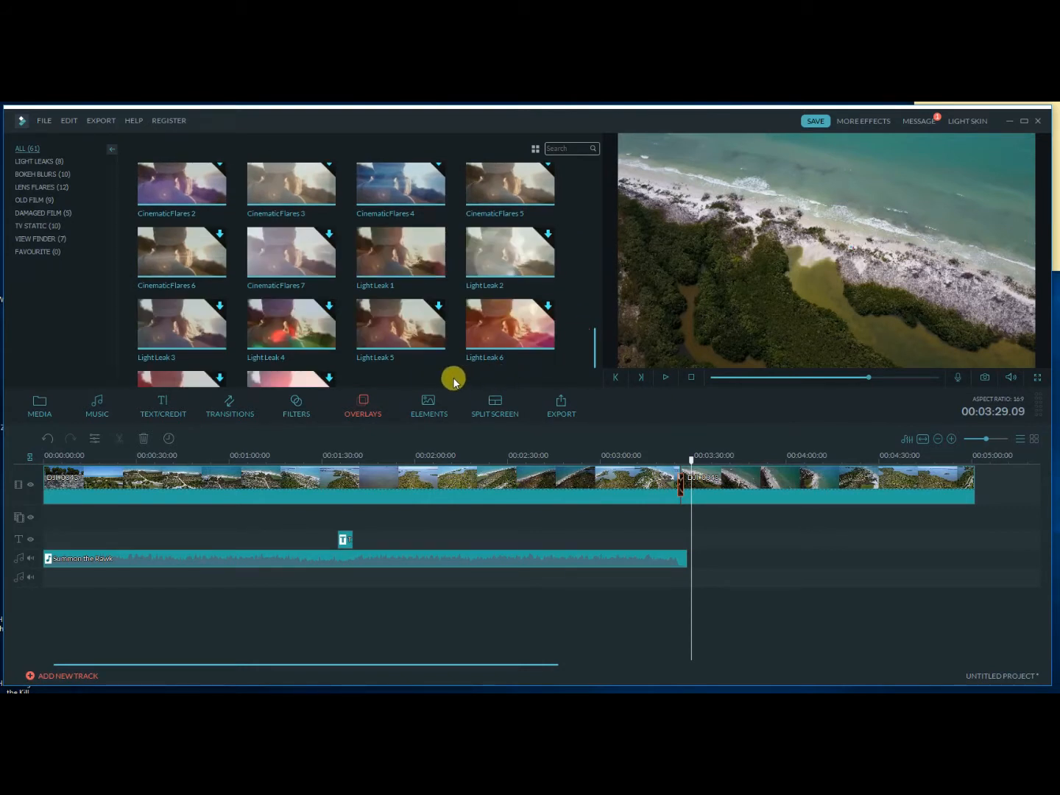
{"action": "left_click", "coordinate": [449, 403]}
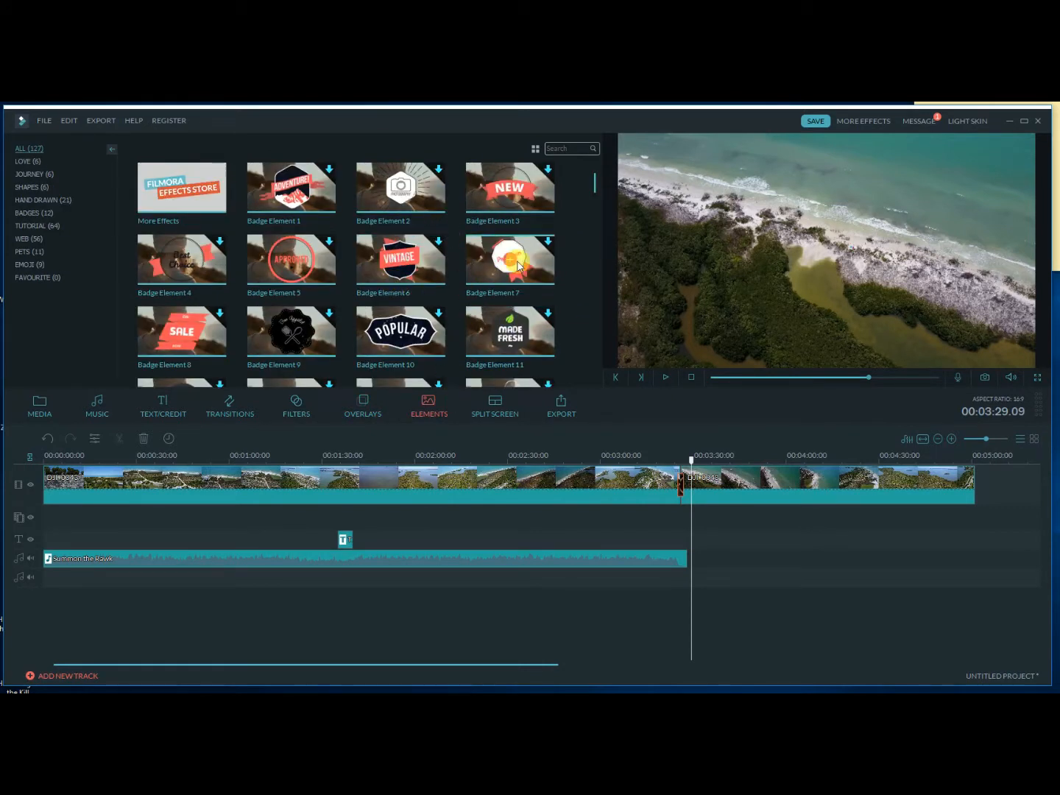
{"action": "left_click_drag", "start_coordinate": [595, 186], "coordinate": [568, 177]}
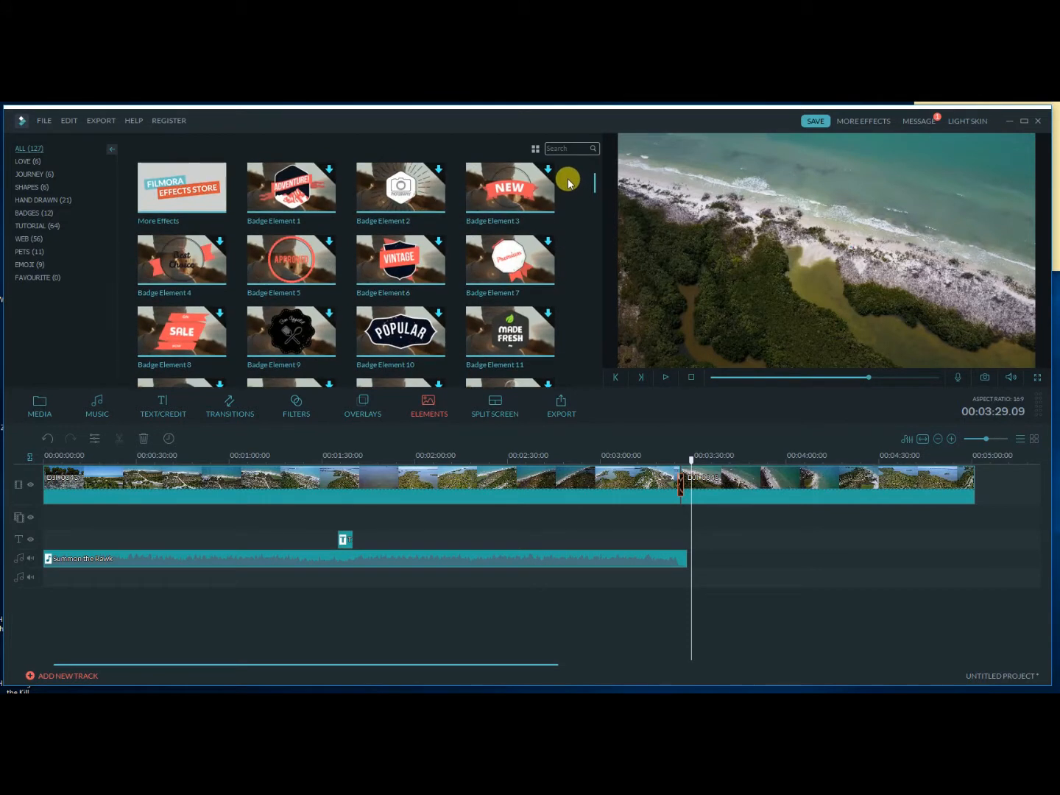
{"action": "left_click", "coordinate": [499, 415]}
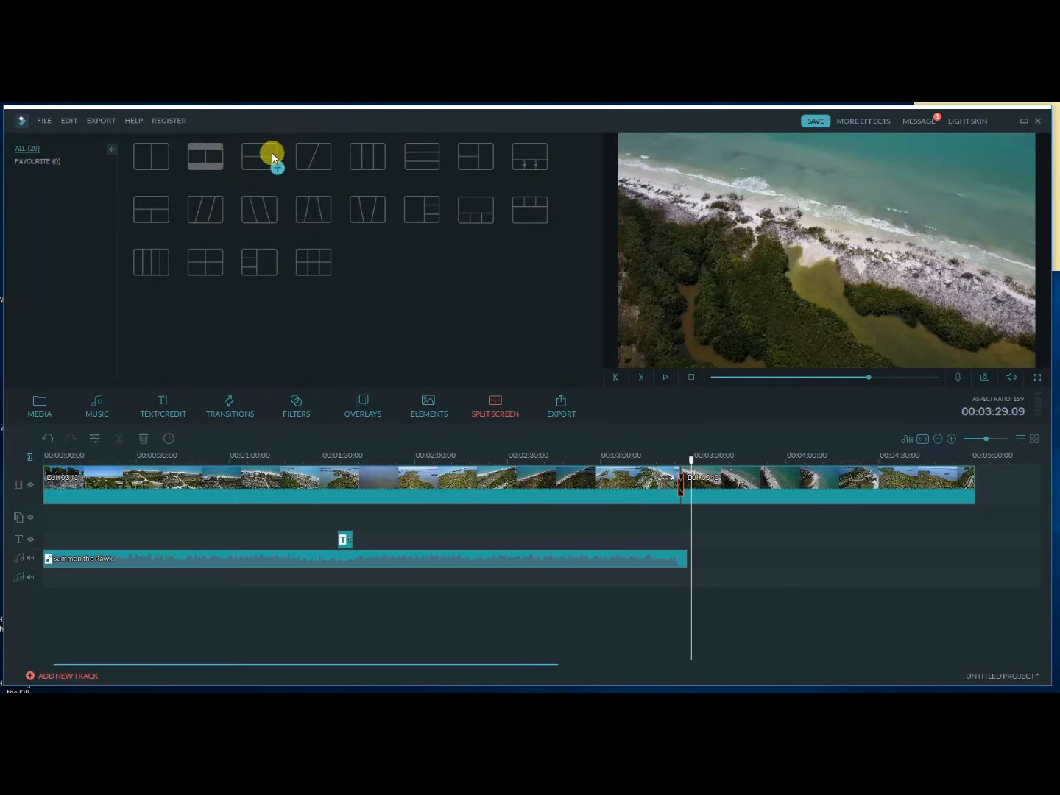
{"action": "left_click", "coordinate": [199, 156]}
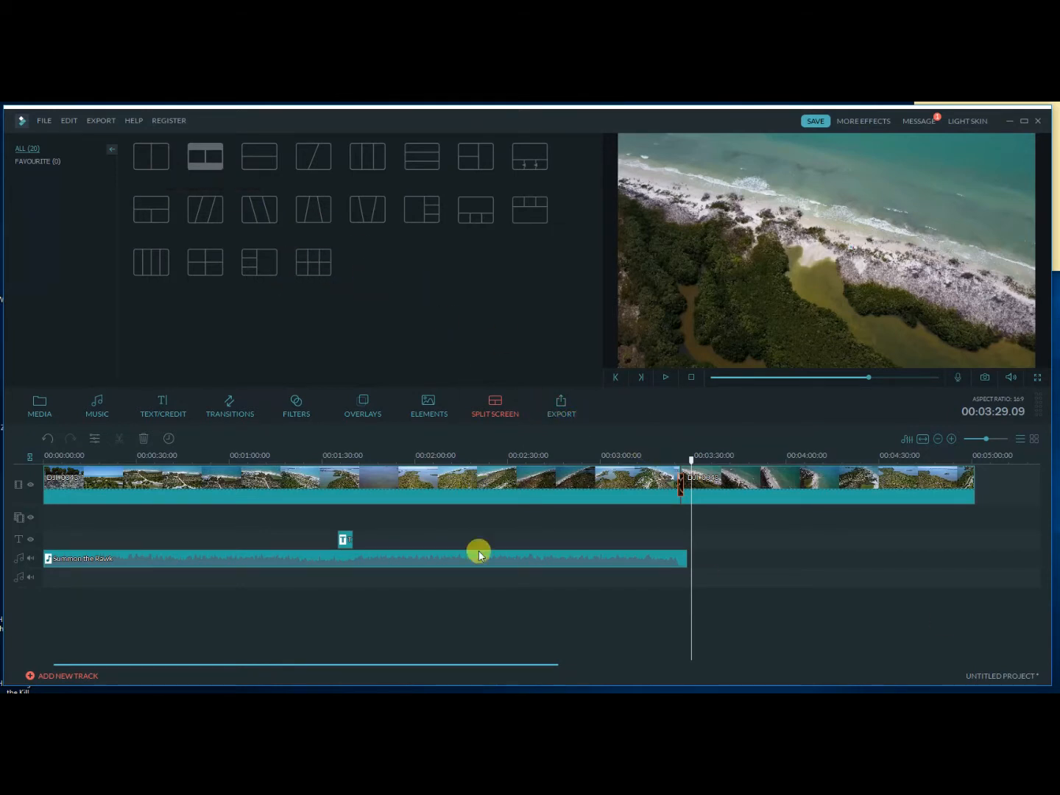
Open the movie's export options and review the MP4 quality, video and audio settings without changing them.
{"action": "left_click", "coordinate": [562, 407]}
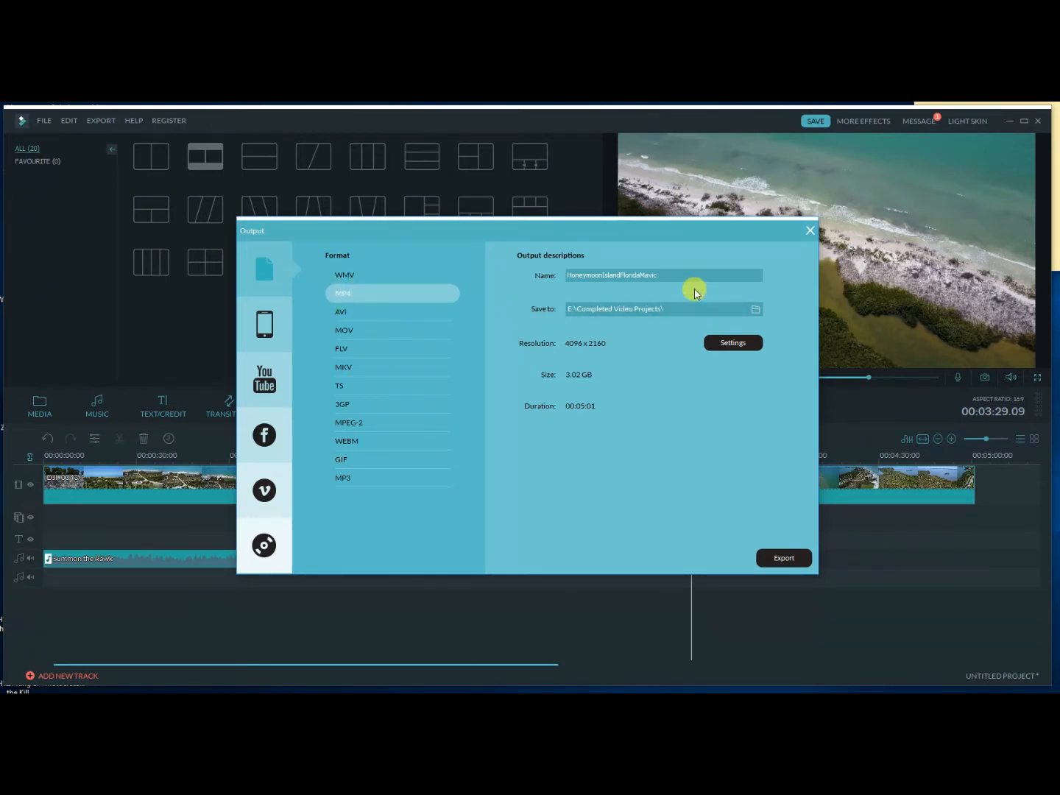
{"action": "left_click", "coordinate": [735, 344]}
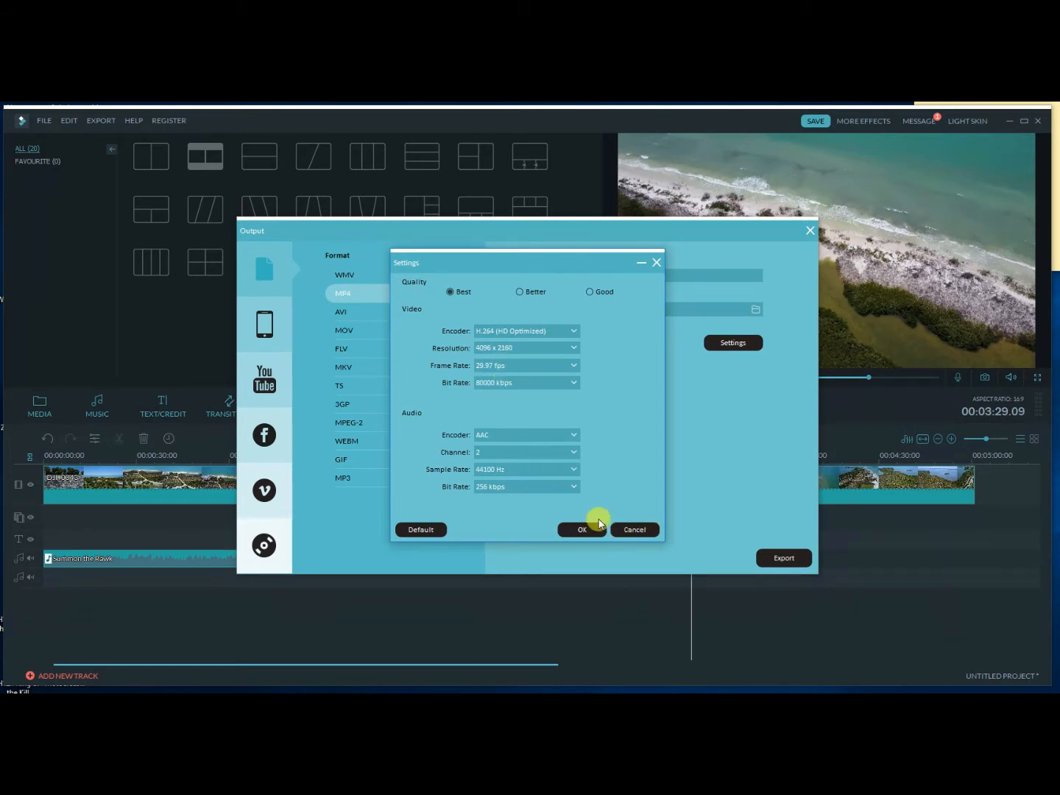
{"action": "left_click", "coordinate": [635, 530]}
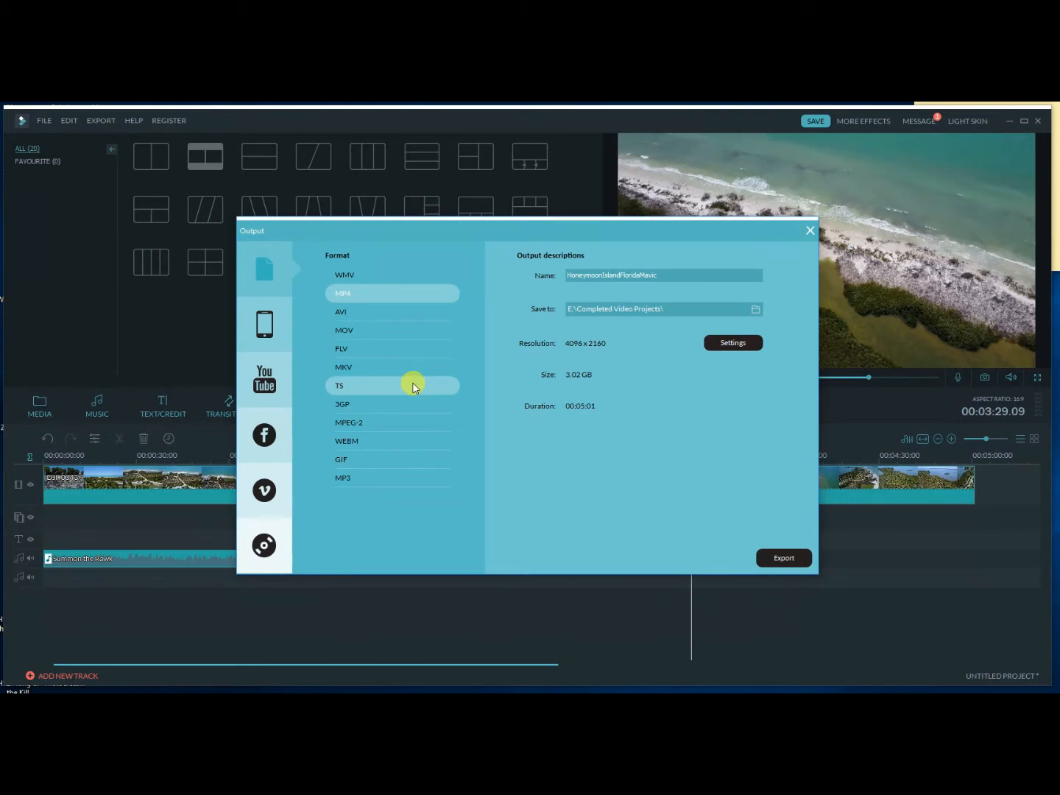
Review the device, YouTube, Facebook, Vimeo and DVD export options, return to the file formats and close the output window without exporting.
{"action": "left_click", "coordinate": [279, 335]}
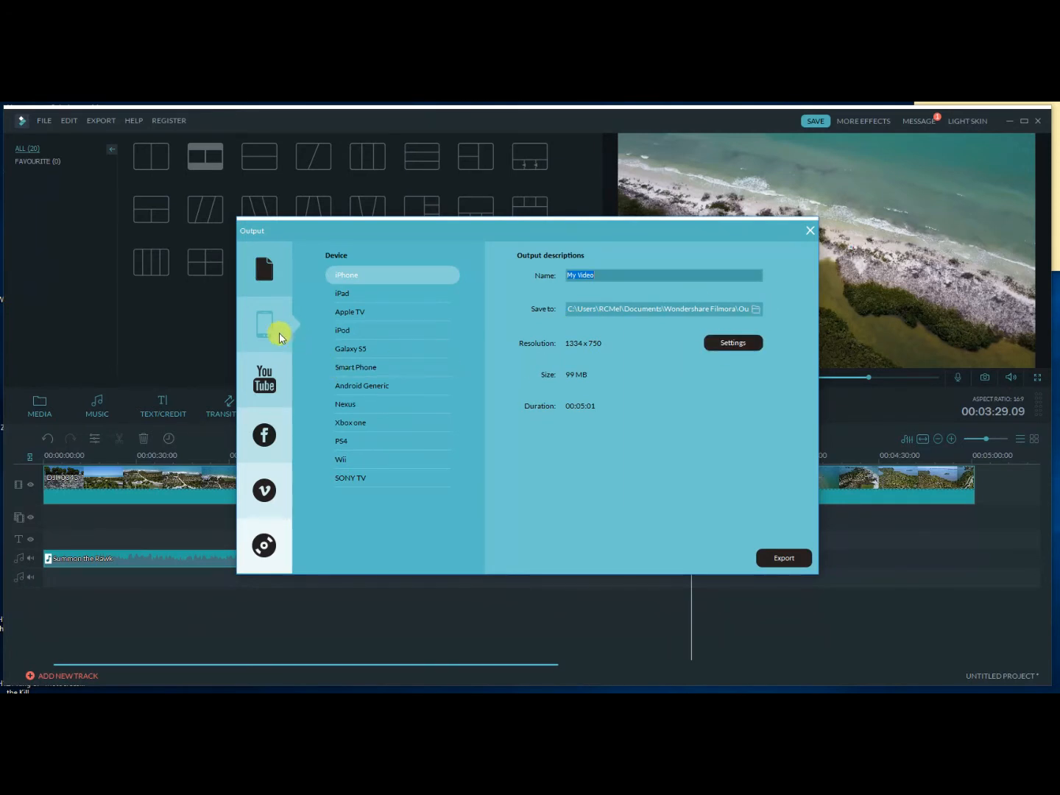
{"action": "left_click", "coordinate": [262, 378]}
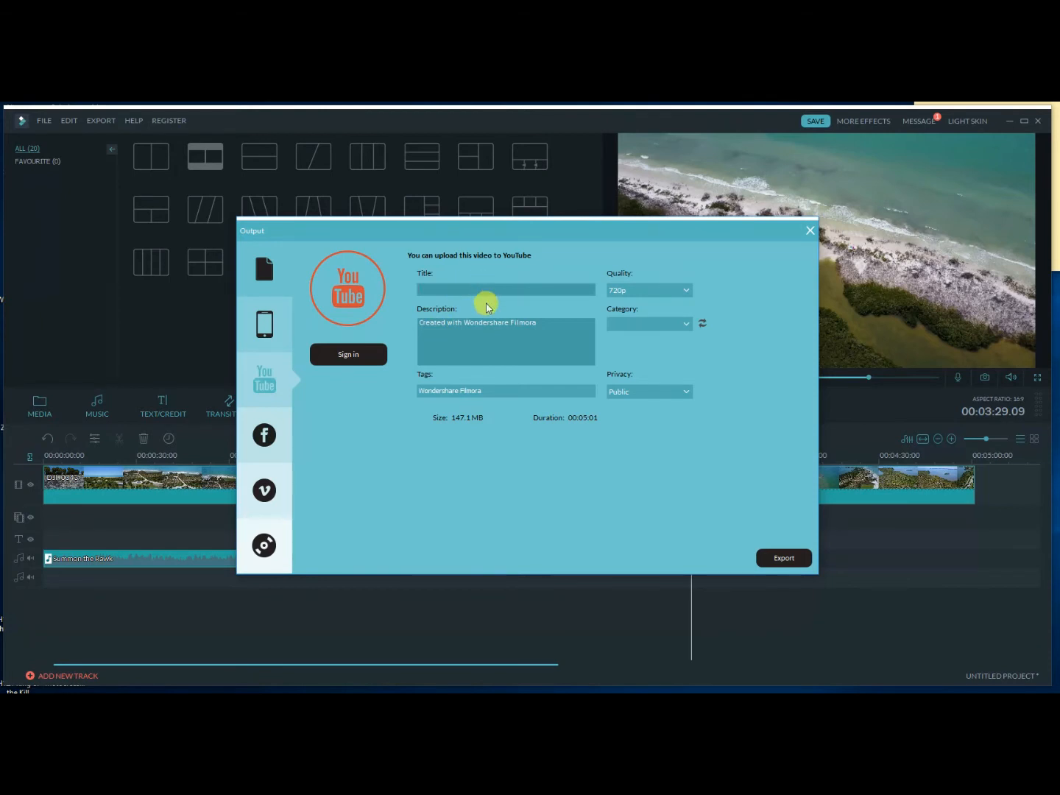
{"action": "left_click", "coordinate": [273, 430]}
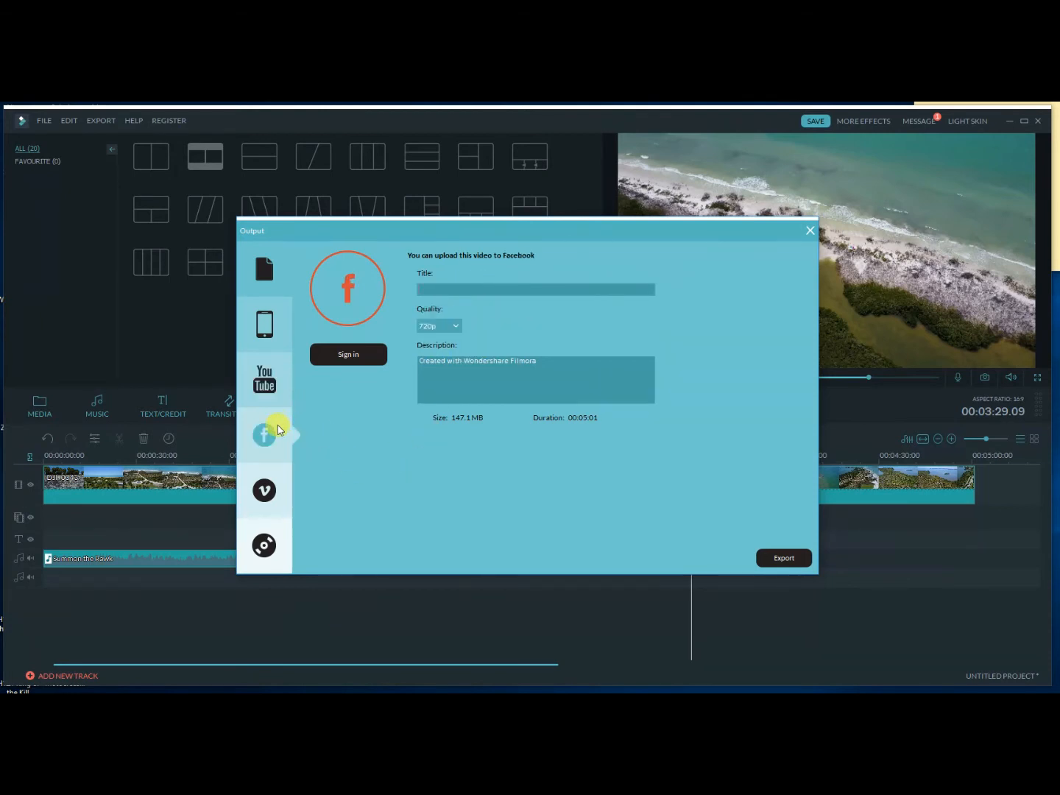
{"action": "left_click", "coordinate": [269, 493]}
{"action": "left_click", "coordinate": [265, 545]}
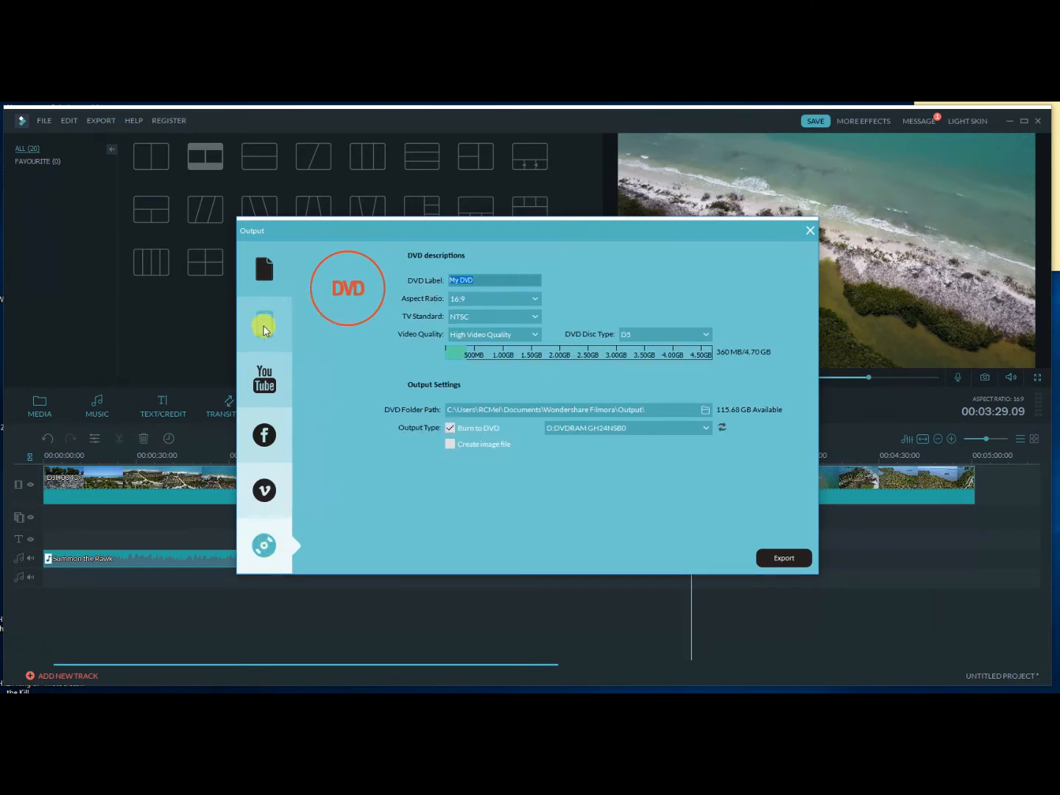
{"action": "left_click", "coordinate": [264, 284]}
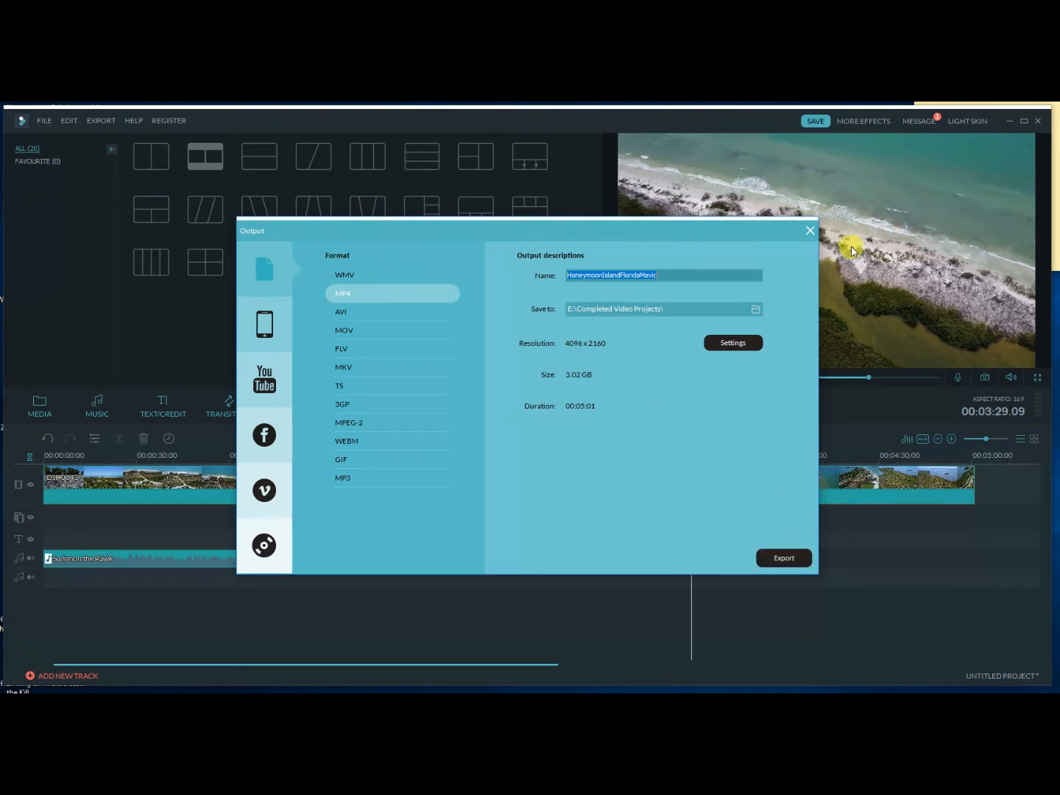
{"action": "left_click", "coordinate": [811, 230]}
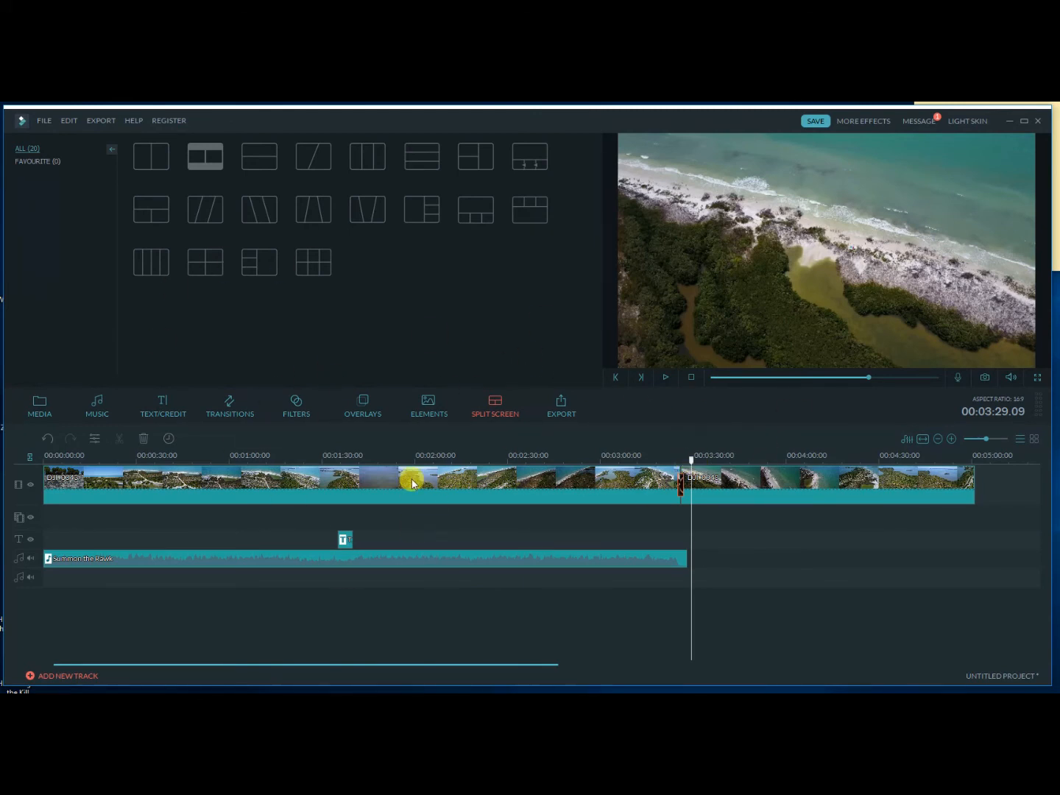
{"action": "mouse_move", "coordinate": [386, 692]}
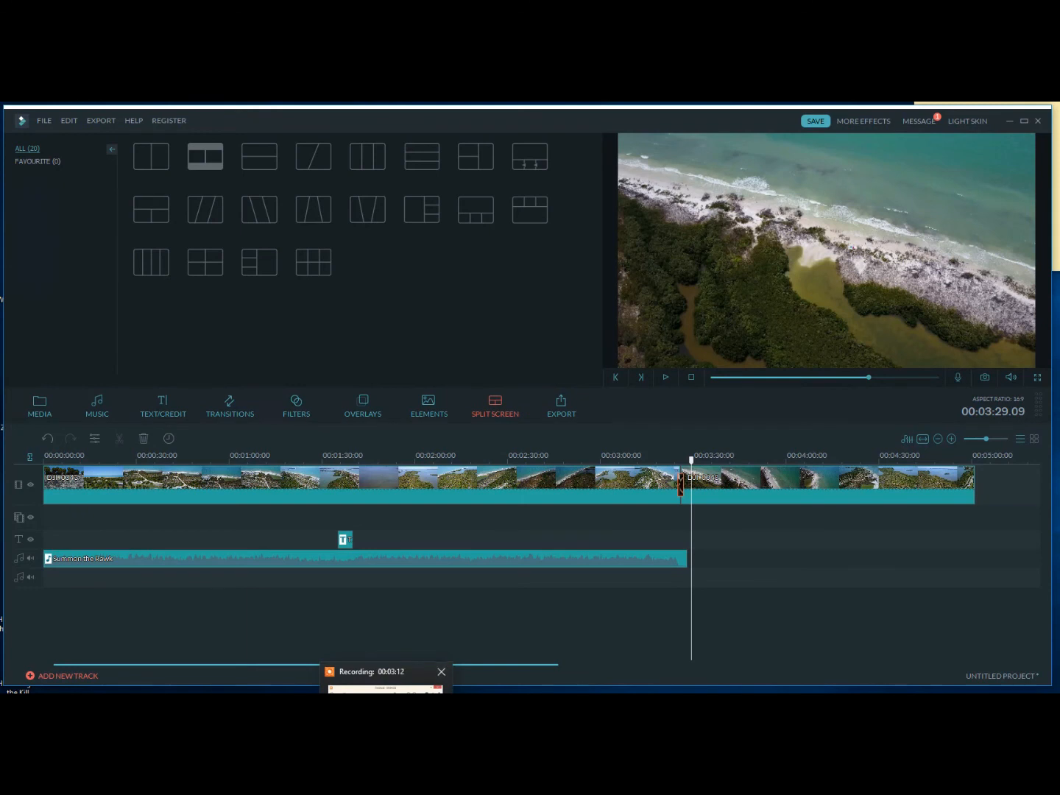
{"action": "left_click", "coordinate": [386, 691]}
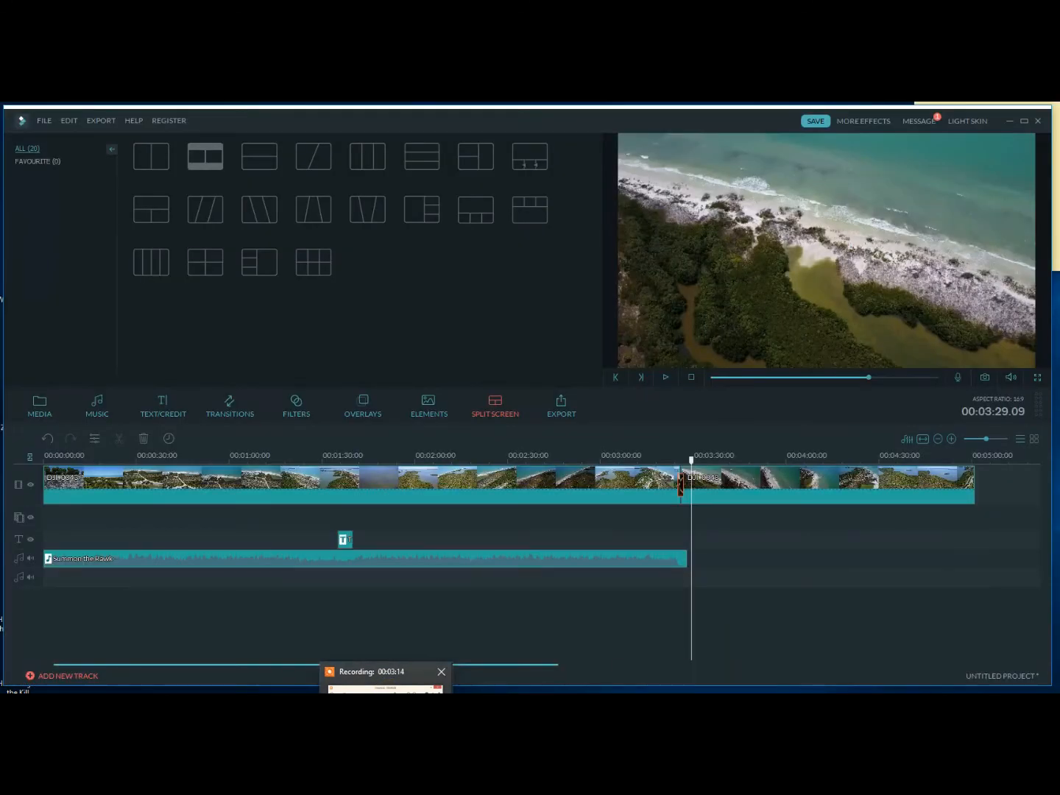